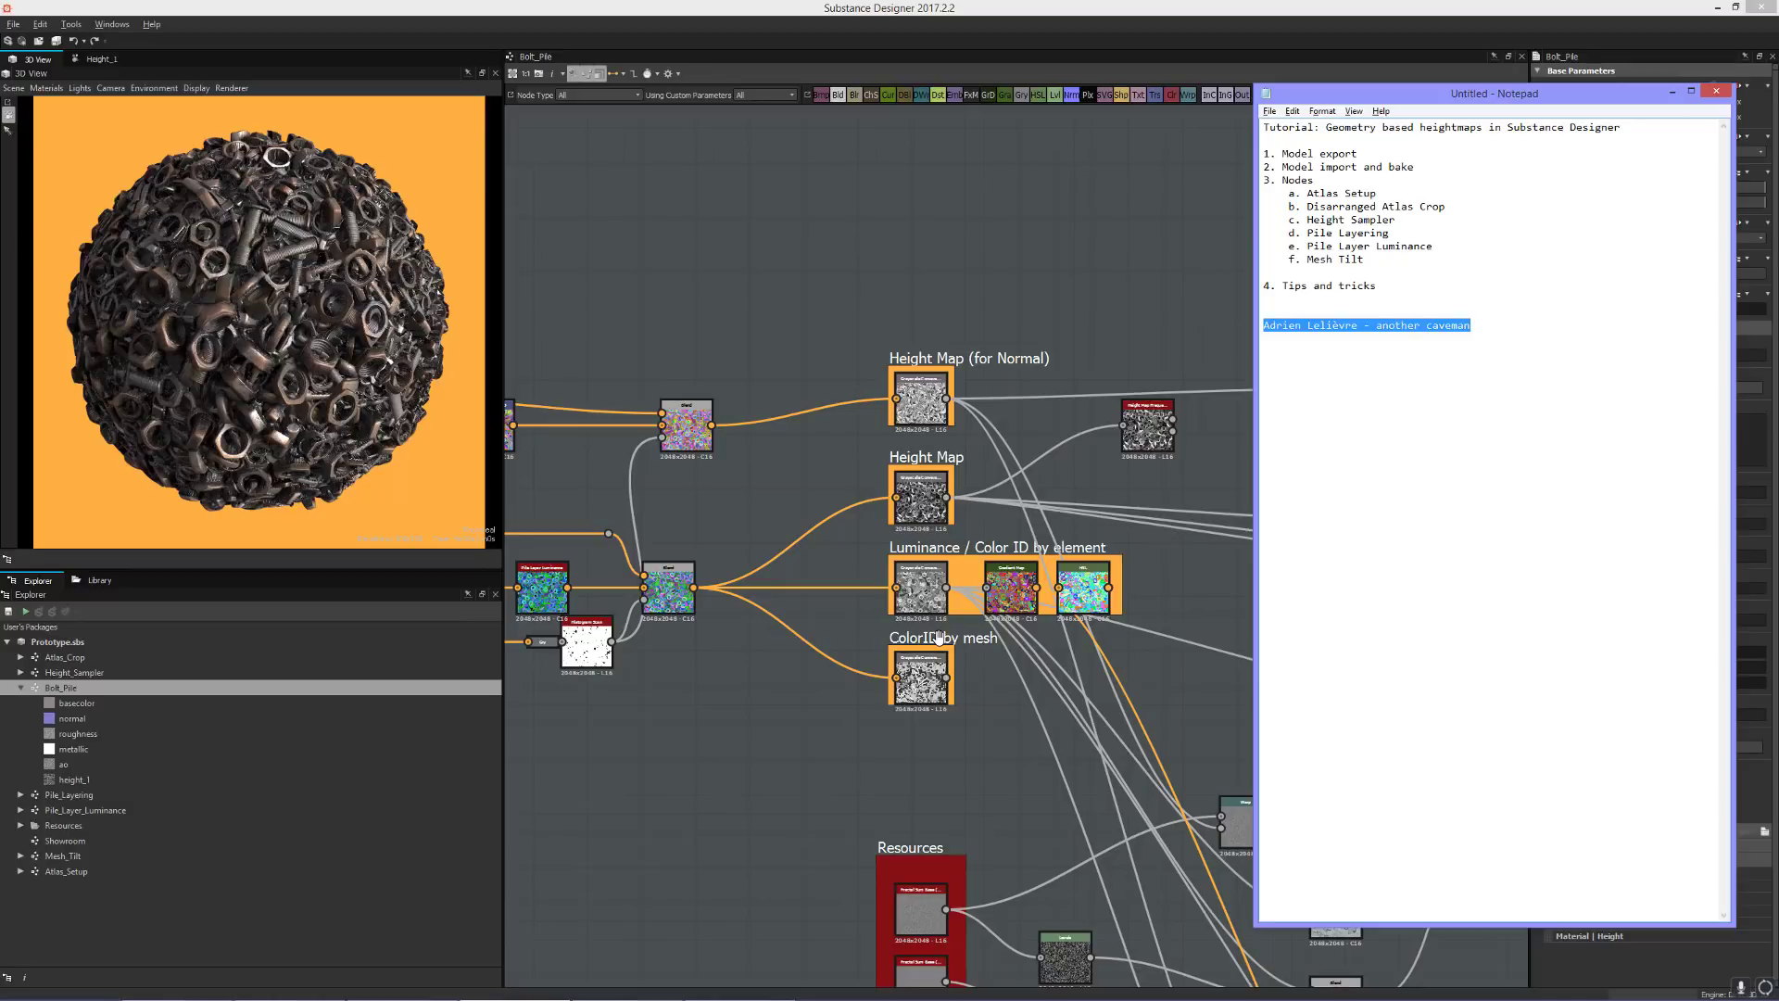
- Bring the Substance Designer Bolt_Pile graph in front of Notepad and zoom the graph out
left_click(939, 637)
scroll(917, 638, "down", 4)
scroll(911, 639, "down", 2)
- In 3ds Max, make the Greentooth layer visible around the bolt sphere
left_click(290, 986)
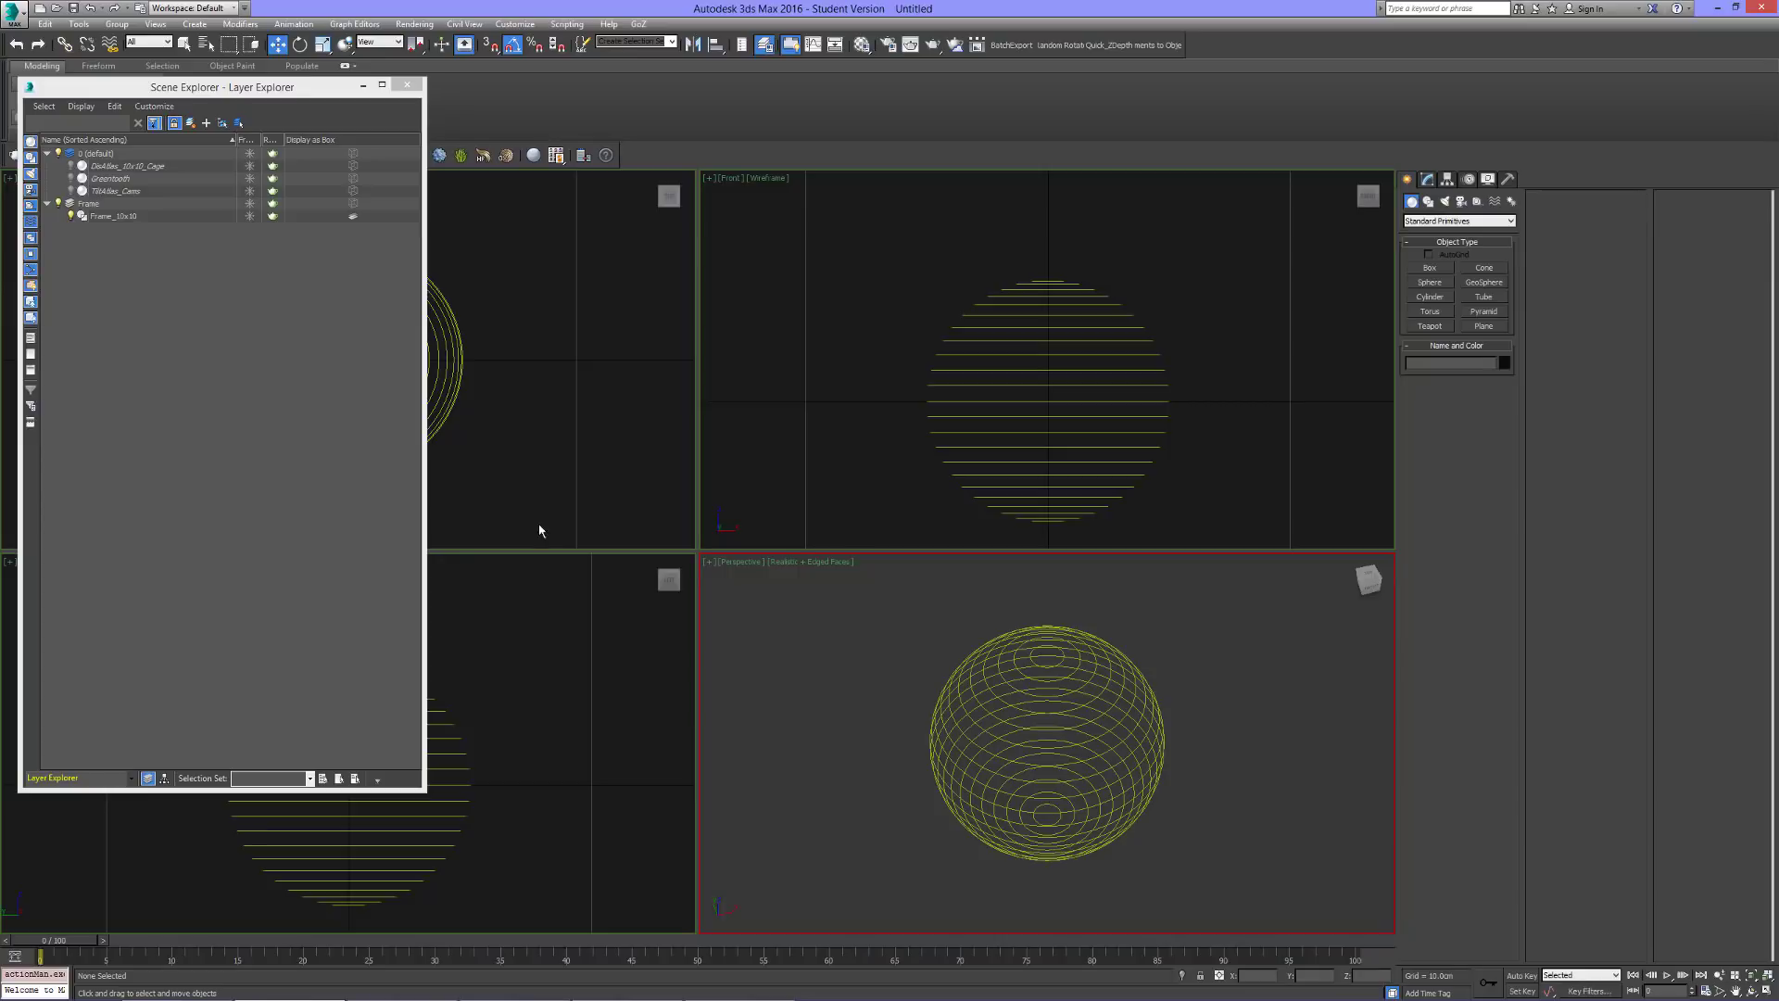
mouse_move(921, 714)
middle_mouse_down("alt")
mouse_move(957, 734)
mouse_move(913, 697)
middle_mouse_up("alt")
left_click(1075, 808)
left_click(71, 178)
middle_click_drag(846, 703, 738, 742, "alt")
left_click(1274, 829)
- Show TiltAtlas_Cams, hide DisAtlas_10x10_Cage, then minimize 3ds Max to reach the Demos folder
left_click(71, 167)
middle_click_drag(926, 704, 978, 704, "alt")
scroll(977, 704, "down", 5)
left_click(71, 191)
left_click(71, 166)
middle_click_drag(1019, 713, 1139, 755, "alt")
left_click(1717, 10)
left_click(437, 993)
- Copy Template.sbs from Geometry Based Heightmaps into Demos and rename it Demo.sbs
left_click(102, 10)
left_click(260, 240)
left_click(267, 206)
left_click(218, 9)
key("ctrl+v")
key("F2")
type("Demo")
key("Return")
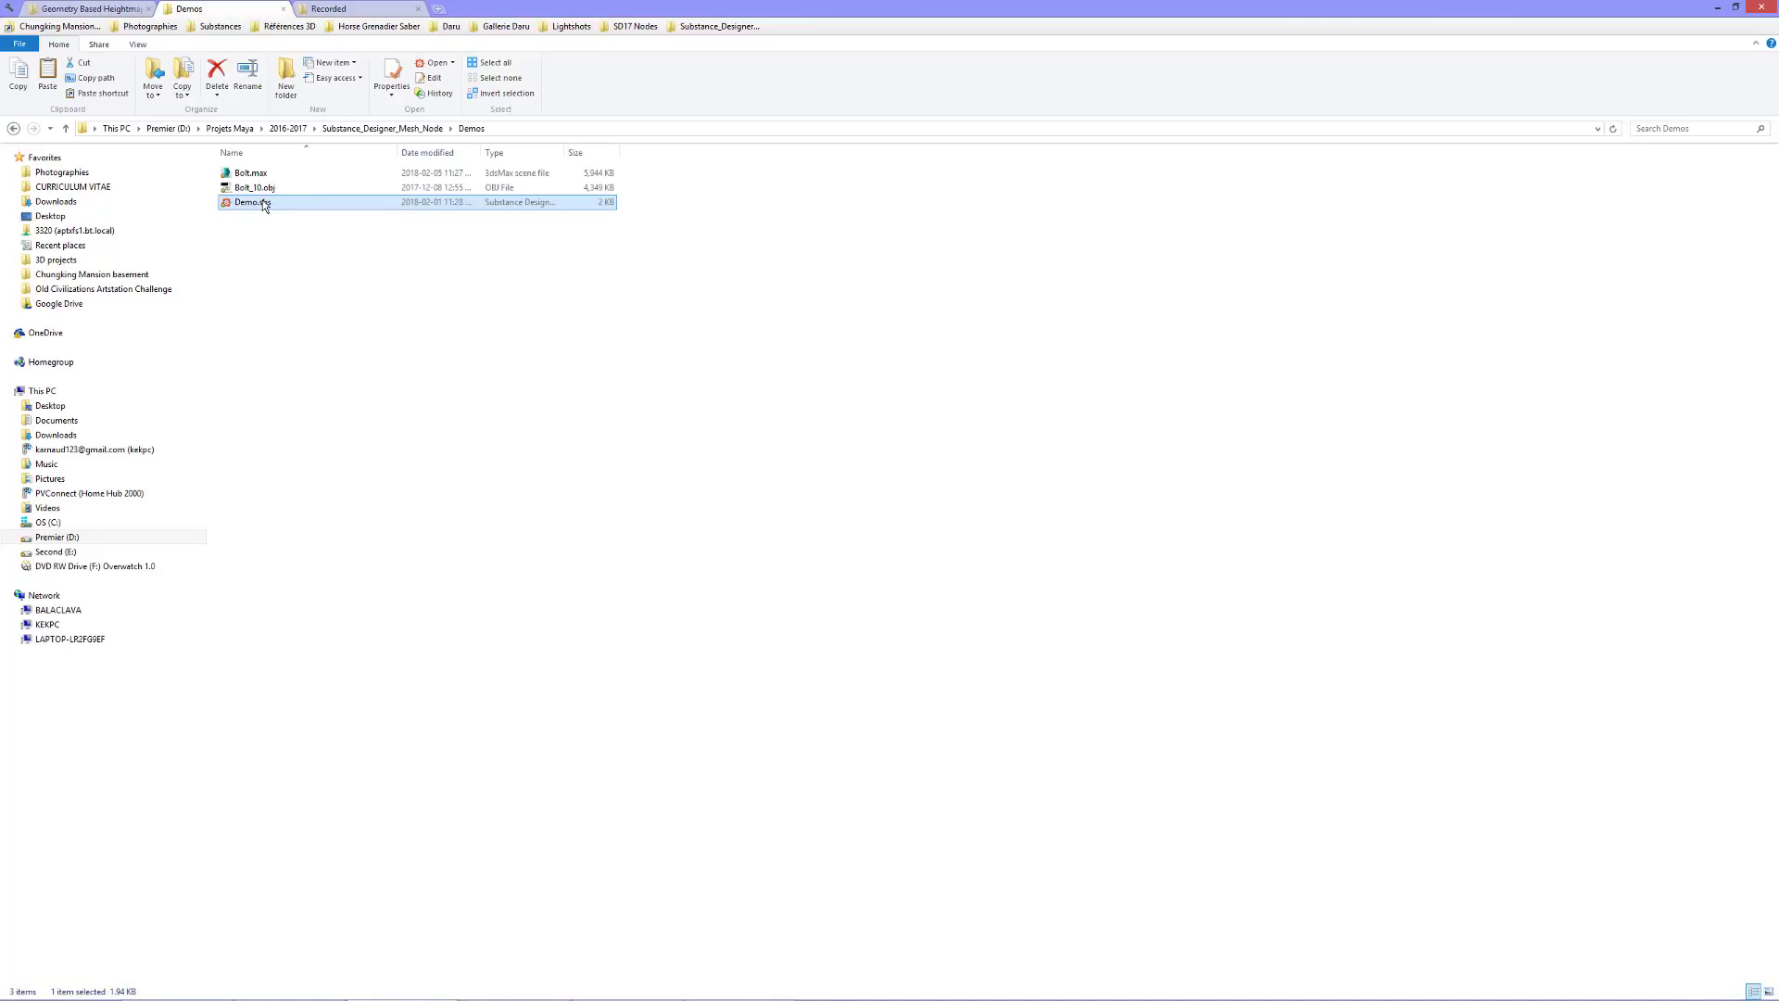
- In Substance Designer, expand Demo.sbs Resources to reveal the Bakers, Meshes, Baked_Heights and cage resources
left_click(741, 987)
double_click(63, 917)
left_click(8, 642)
left_click(70, 703)
left_click(85, 720)
left_click(85, 734)
left_click(35, 704)
left_click(99, 719)
left_click(171, 749)
- Import Bolt_10.obj from the Demos folder into Meshes and bring up the TiltAtlas_Cams actions
left_click(401, 986)
left_click_drag(255, 187, 106, 788)
left_click(125, 720)
right_click(126, 733)
- Start baking TiltAtlas_Cams with Bolt_10 as the high-definition mesh
left_click(211, 869)
left_click(426, 238)
left_click(453, 267)
left_click(689, 332)
left_click(787, 454)
left_click(929, 708)
- Add Height Map and Opacity Mask from Mesh bakers and set default output size 4096
left_click(396, 513)
left_click(422, 637)
left_click(397, 513)
left_click(441, 666)
left_click(417, 515)
left_click(419, 513)
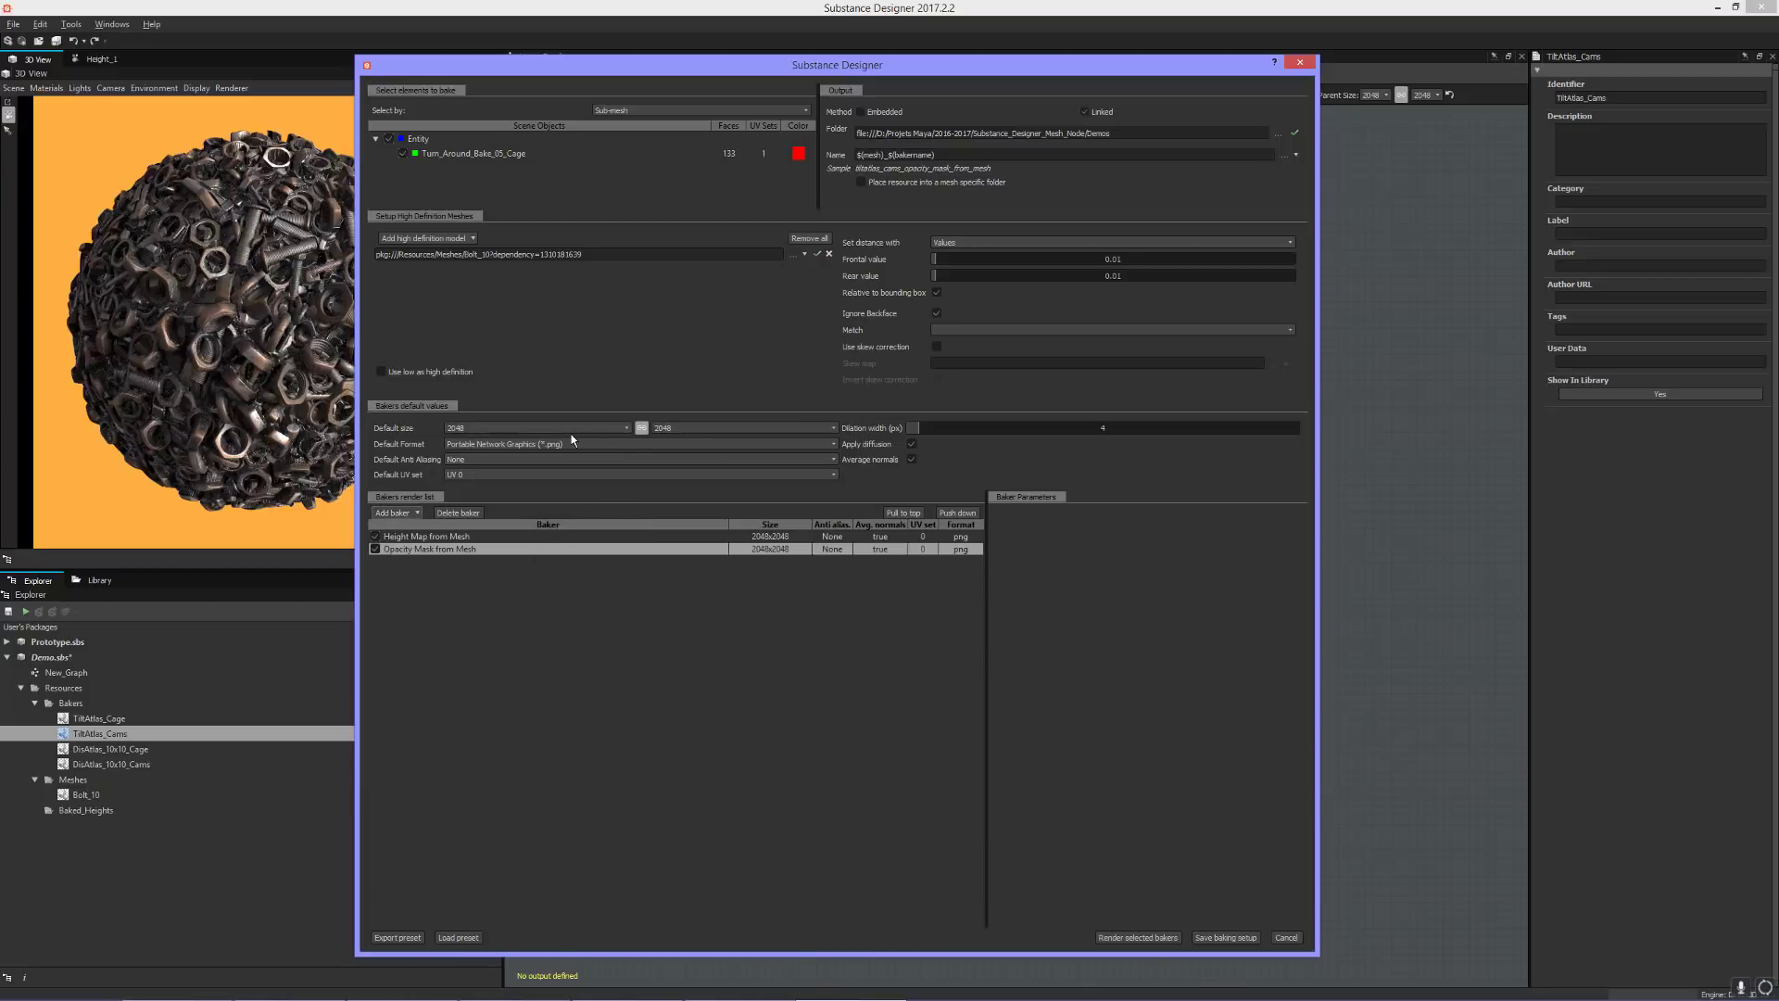
left_click(538, 427)
left_click(500, 508)
- Set bake distance from a cage path using the TiltAtlas_Cage mesh
left_click(995, 243)
left_click(969, 262)
left_click(1282, 272)
left_click(1321, 303)
left_click(690, 333)
left_click(832, 377)
left_click(930, 707)
- Set the dilation width to 6
double_click(972, 403)
left_click(850, 582)
left_click(1294, 155)
- Rename the bake output to Bolt_$(custom) and render the height and opacity bakers
left_click(949, 212)
left_click_drag(886, 154, 839, 161)
type("bol")
key("BackSpace")
key("BackSpace")
key("BackSpace")
type("Bolt")
key("Return")
left_click_drag(879, 156, 916, 157)
key("BackSpace")
type("custom")
key("Return")
left_click(1137, 938)
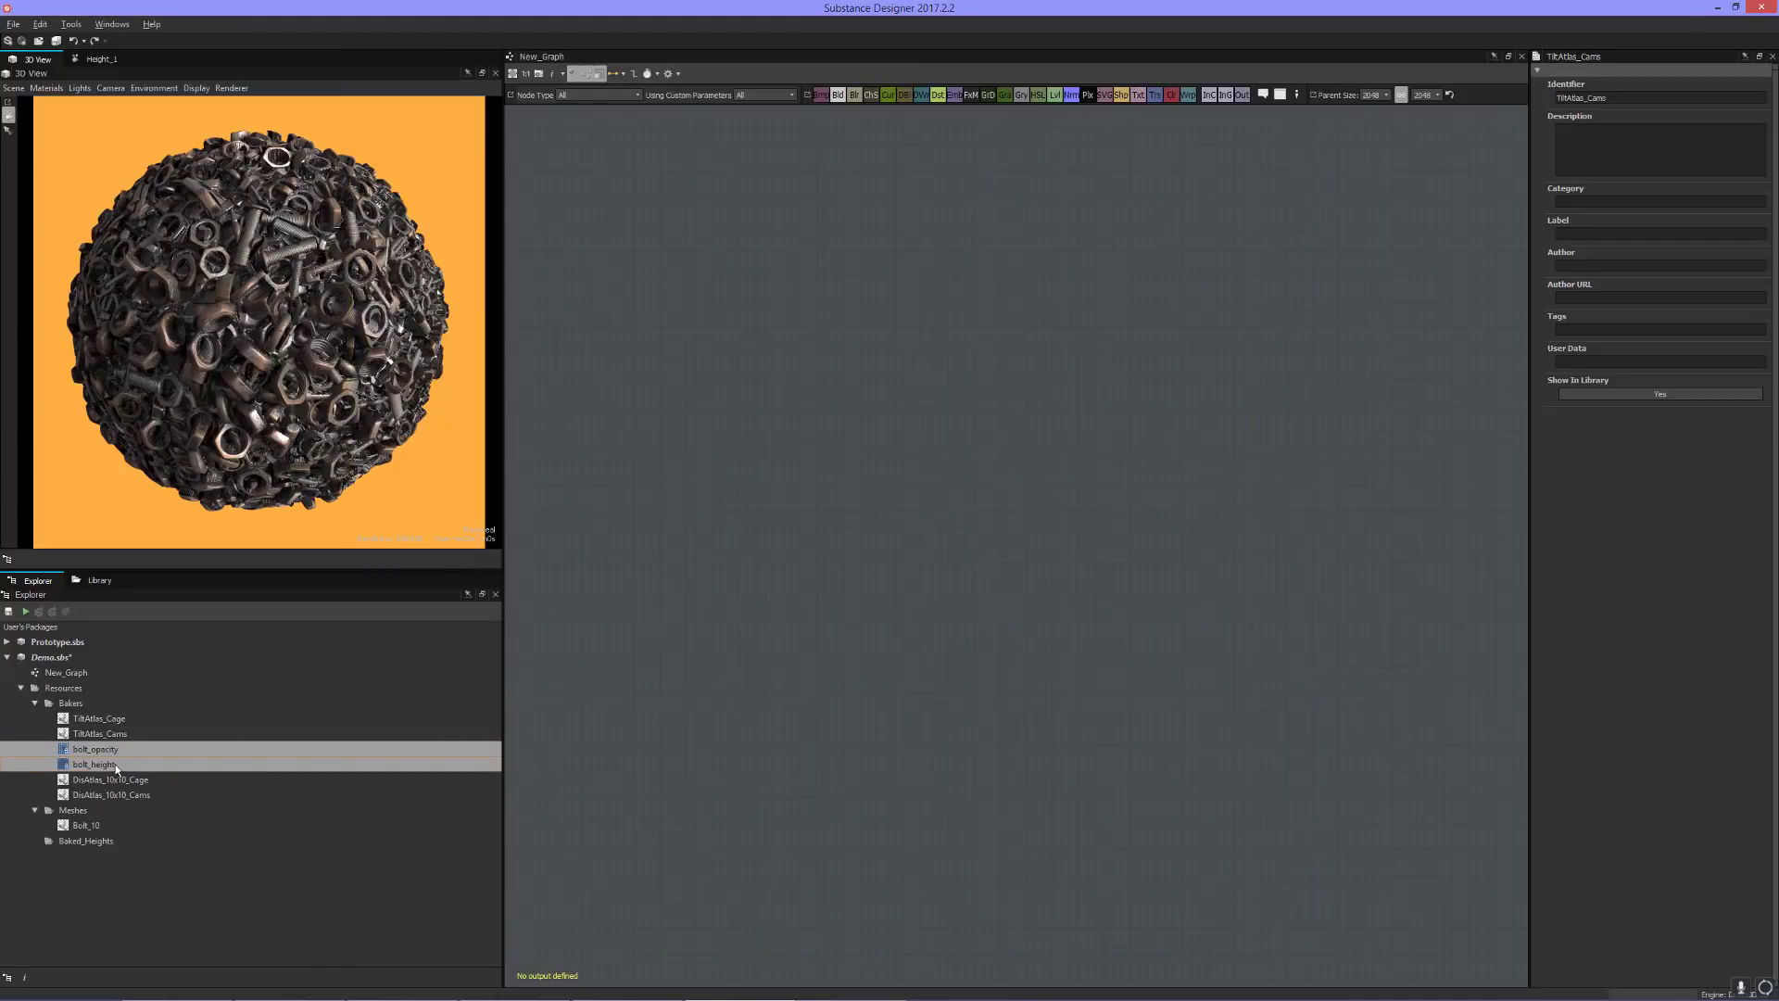
- Move the baked bolt maps into Baked_Heights and bake DisAtlas_10x10_Cams with Bolt_10 as high-definition mesh
left_click_drag(117, 769, 93, 844)
left_click(141, 769)
right_click(142, 767)
left_click(199, 904)
left_click(436, 242)
left_click(445, 271)
left_click(689, 331)
left_click(691, 348)
left_click(690, 347)
left_click(691, 348)
left_click(772, 455)
left_click(929, 708)
- Set bake distance from a cage path using the DisAtlas_10x10_Cage mesh
left_click(1012, 241)
left_click(982, 259)
left_click(1284, 271)
left_click(1275, 300)
left_click(689, 332)
left_click(776, 410)
left_click(929, 708)
- Set output size 4096, add Opacity Mask and Height Map bakers, and name outputs Bolt_Tilt_
left_click(524, 403)
left_click(492, 478)
left_click(411, 486)
left_click(432, 645)
left_click(415, 488)
left_click(432, 615)
left_click_drag(885, 155, 835, 160)
type("Bolt_Tilt_")
- Bake the bolt_tilt maps, then set the 3D view to the Default material with OpenGL rendering
left_click(710, 524)
left_click(1151, 937)
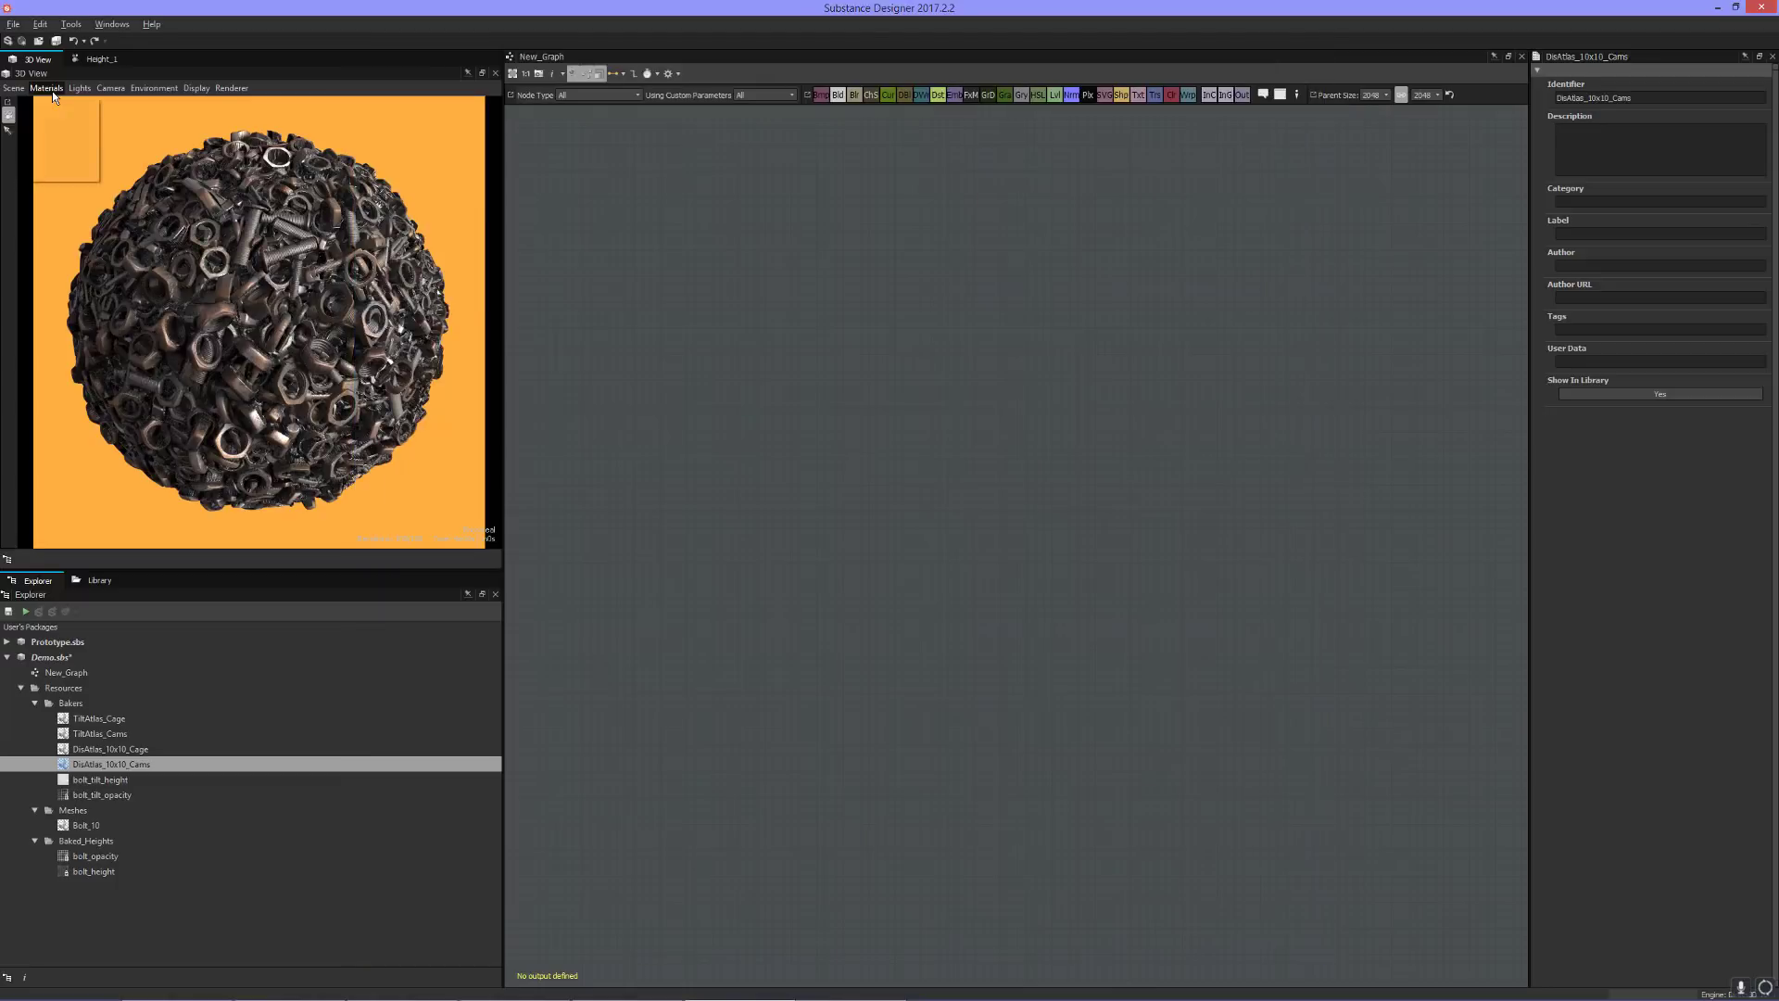
left_click(48, 89)
mouse_move(61, 104)
left_click(150, 193)
left_click(232, 88)
left_click(246, 126)
- Move bolt_tilt_height and bolt_tilt_opacity into the Baked_Heights folder
left_click(114, 781)
left_click(103, 793, "shift")
left_click_drag(111, 794, 113, 840)
- Add an Atlas Setup node from the Geometry Based Heightmaps library to New_Graph
left_click(92, 581)
left_click(80, 869)
left_click_drag(321, 725, 795, 567)
scroll(791, 574, "up", 8)
- Drop the four baked bolt maps into the graph as bitmap nodes beside Atlas Setup
left_click(37, 580)
left_click(136, 829)
left_click(126, 869, "shift")
left_click_drag(213, 838, 648, 631)
left_click_drag(917, 658, 769, 760)
scroll(769, 741, "up", 4)
- Wire bitmaps into Atlas Setup's Alpha Atlas and Height Atlas inputs and preview its output
left_click_drag(694, 666, 794, 593)
left_click_drag(697, 481, 795, 560)
middle_click_drag(964, 629, 867, 623)
double_click(778, 564)
middle_click_drag(732, 567, 819, 564)
scroll(247, 306, "up", 2)
scroll(373, 401, "down", 4)
- Preview Atlas Setup's grayscale and RGB height atlases, briefly toggling the transparency display
scroll(236, 285, "down", 3)
double_click(909, 598)
scroll(320, 302, "down", 5)
scroll(352, 355, "down", 4)
double_click(909, 568)
scroll(297, 373, "up", 1)
left_click(33, 558)
left_click(33, 559)
- Inspect the RGB atlas channel by channel: red only, all channels, green off, then blue only
left_click(16, 559)
left_click(28, 578)
left_click(15, 560)
left_click(22, 569)
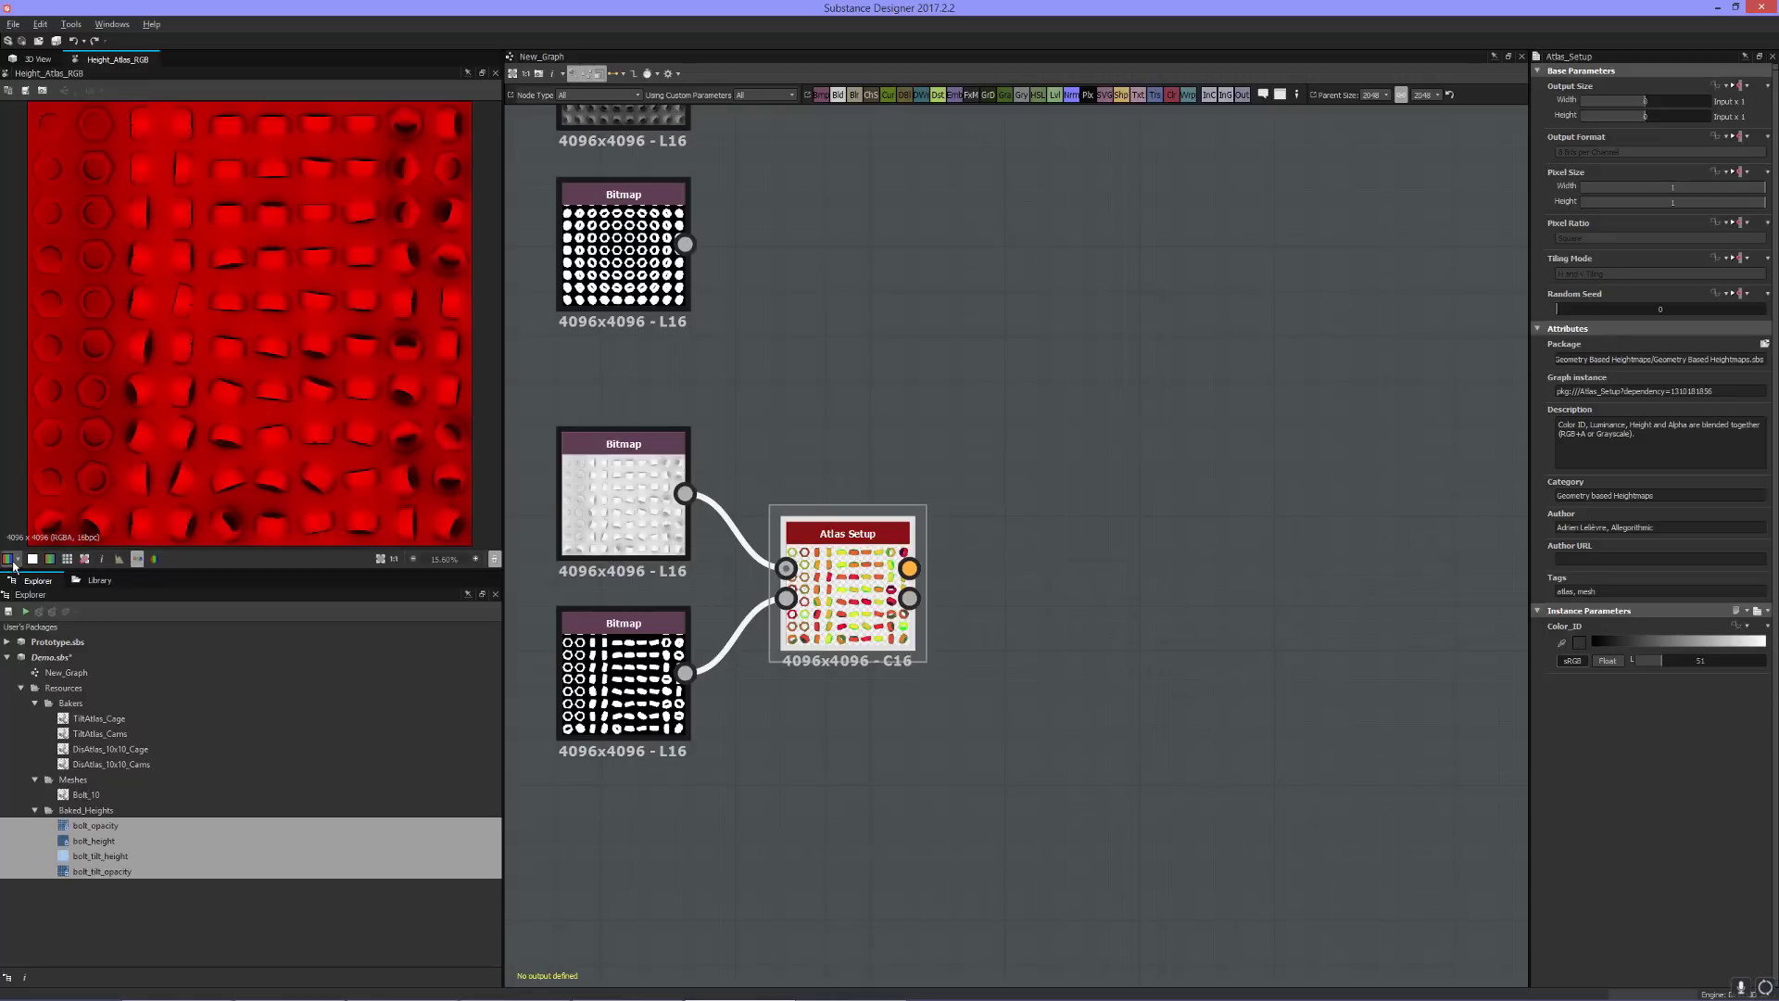
left_click(15, 560)
left_click(31, 591)
left_click(16, 560)
left_click(27, 609)
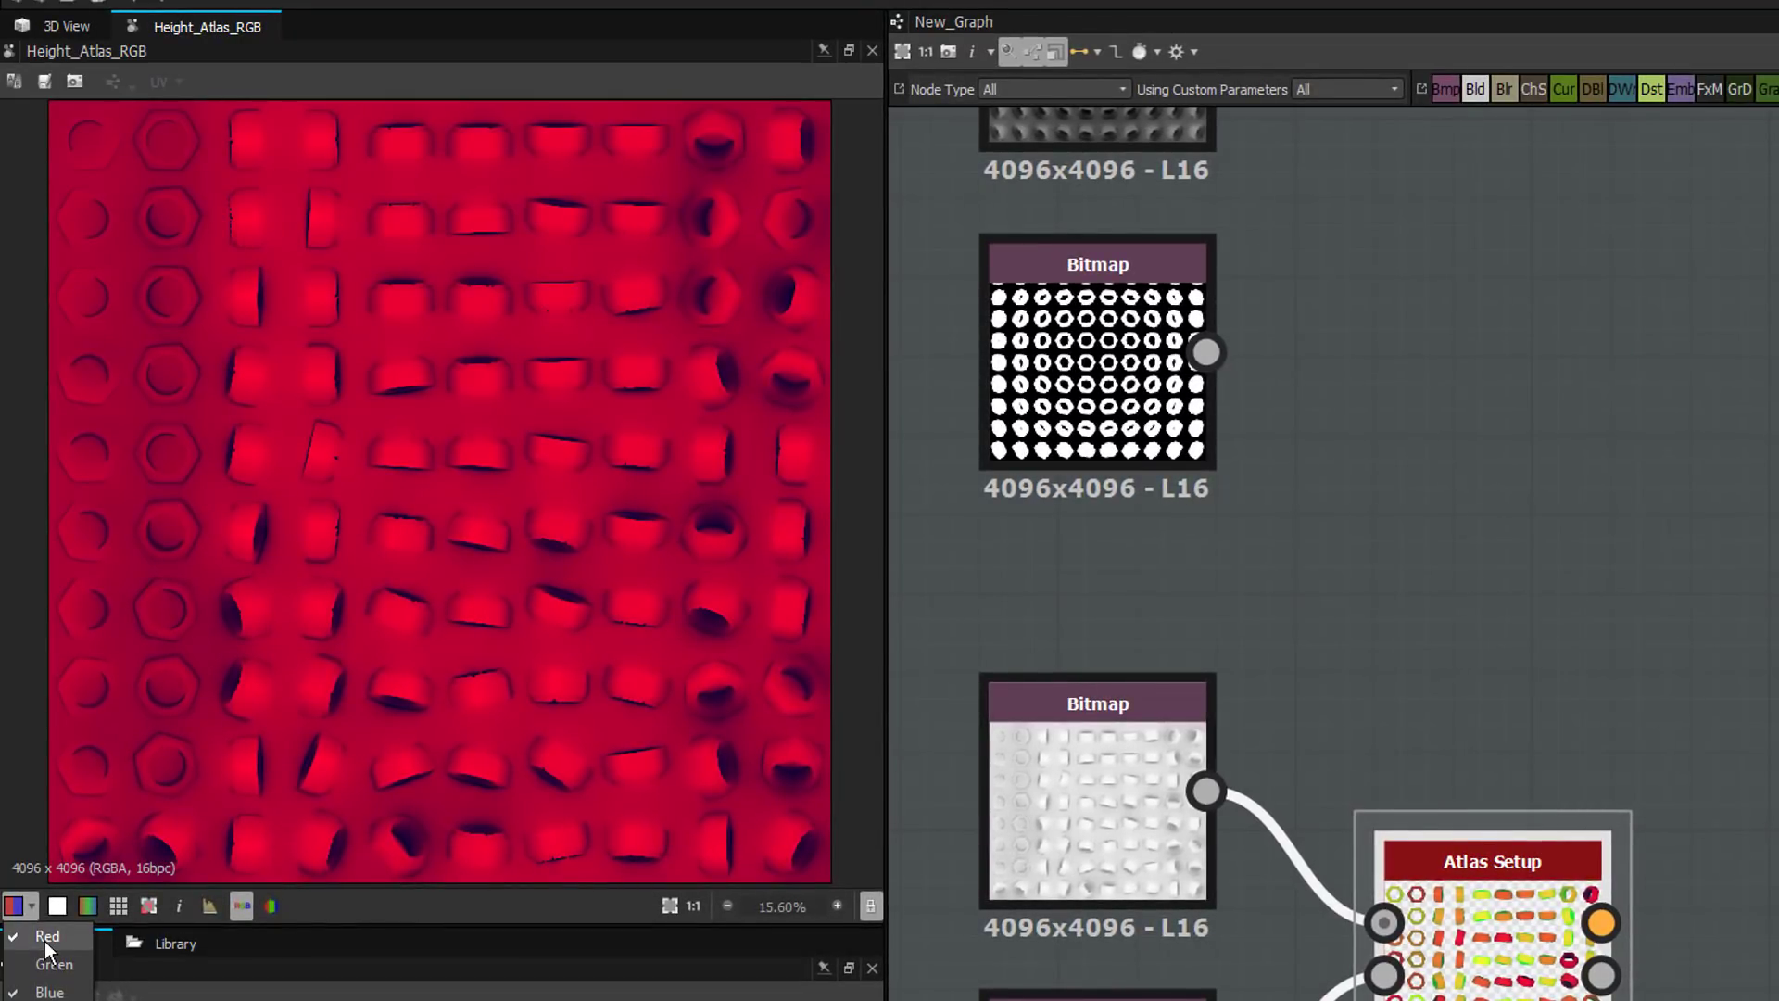
key("Escape")
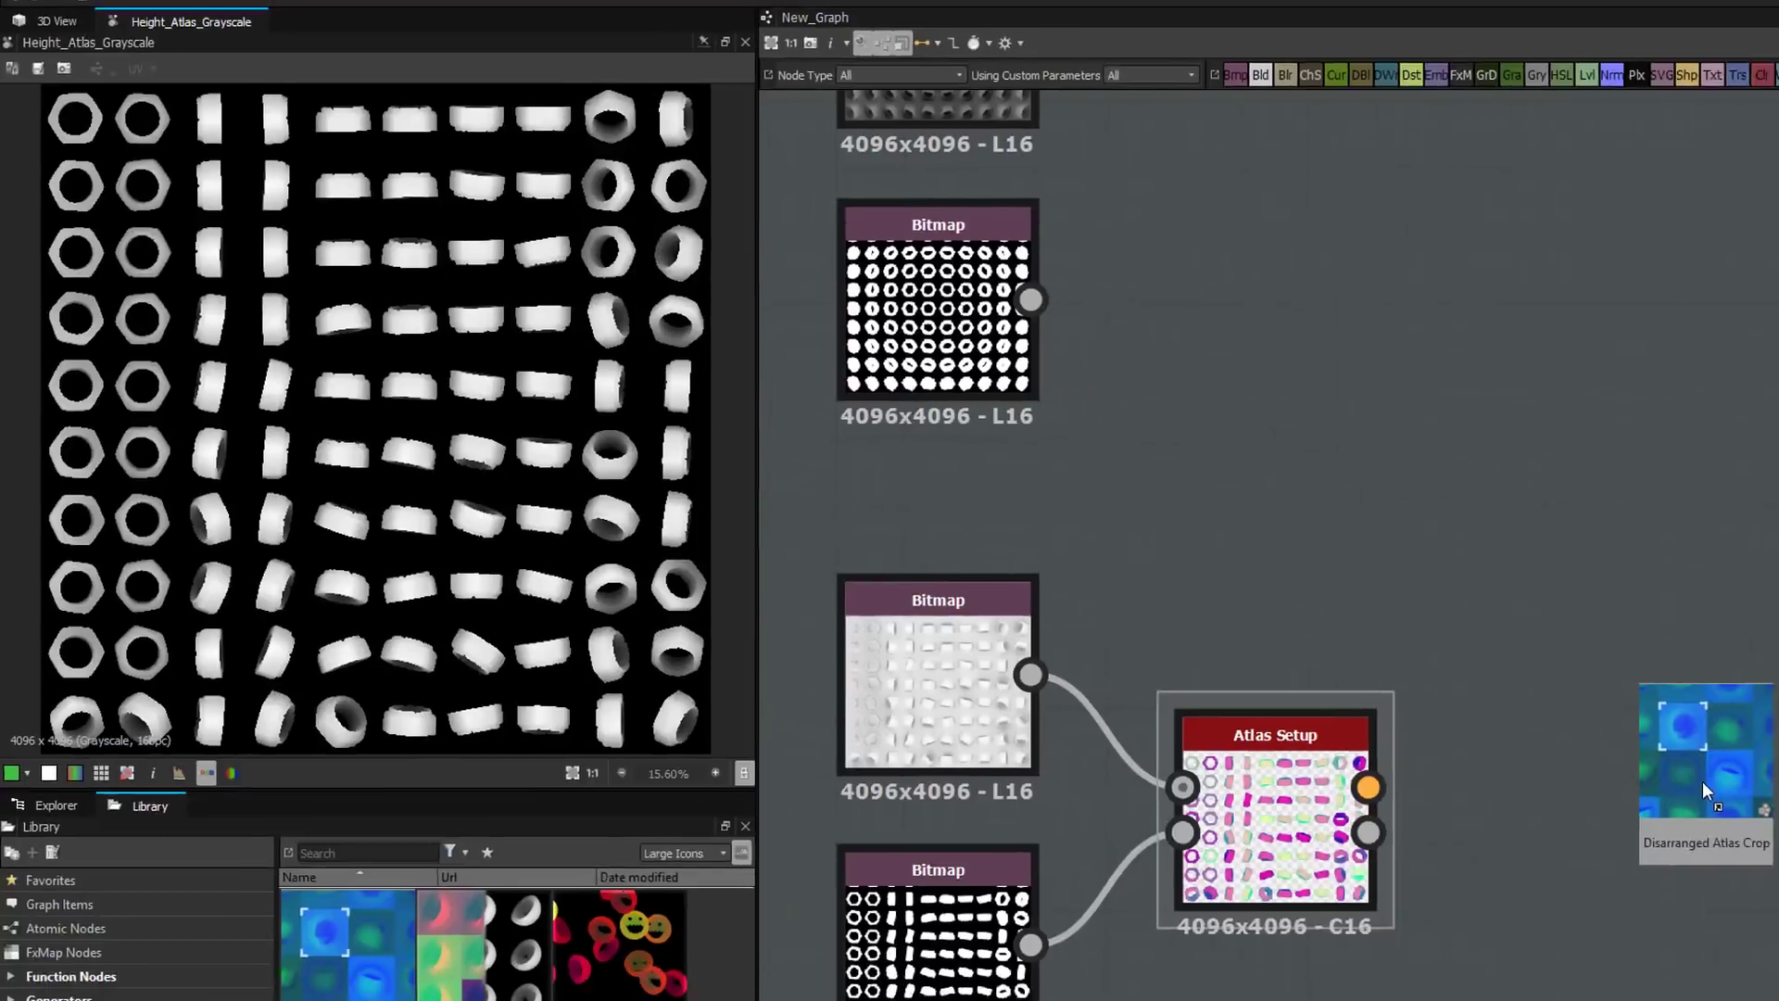
- Add a Disarranged Atlas Crop node fed by Height Atlas RGB, previewed with transparency
left_click_drag(1703, 781, 1156, 576)
left_click_drag(908, 568, 1055, 567)
left_click(33, 559)
scroll(239, 347, "up", 3)
- Try Random Seeds 9, 0, 50 and 63, connect the alpha atlas, and settle on seed 67
mouse_move(1586, 274)
left_mouse_down()
mouse_move(1732, 276)
mouse_move(1596, 275)
left_mouse_up()
left_click_drag(1596, 275, 1523, 295)
key("Return")
left_click_drag(1678, 276, 1540, 280)
left_click_drag(908, 598, 1055, 597)
double_click(1181, 600)
left_click_drag(1607, 274, 1547, 283)
- In File Explorer, go from Substance_Designer_Mesh_Node into Prototype and select Checkerboard2.png
left_click(403, 996)
left_click(88, 9)
left_click(167, 11)
left_click(389, 128)
double_click(720, 194)
left_click(352, 441)
- View Checkerboard2.png, capture its A1–E4 corner region, then dismiss the capture and close the viewer
double_click(352, 441)
key("Print")
mouse_move(533, 142)
left_mouse_down()
mouse_move(908, 452)
mouse_move(892, 501)
left_mouse_up()
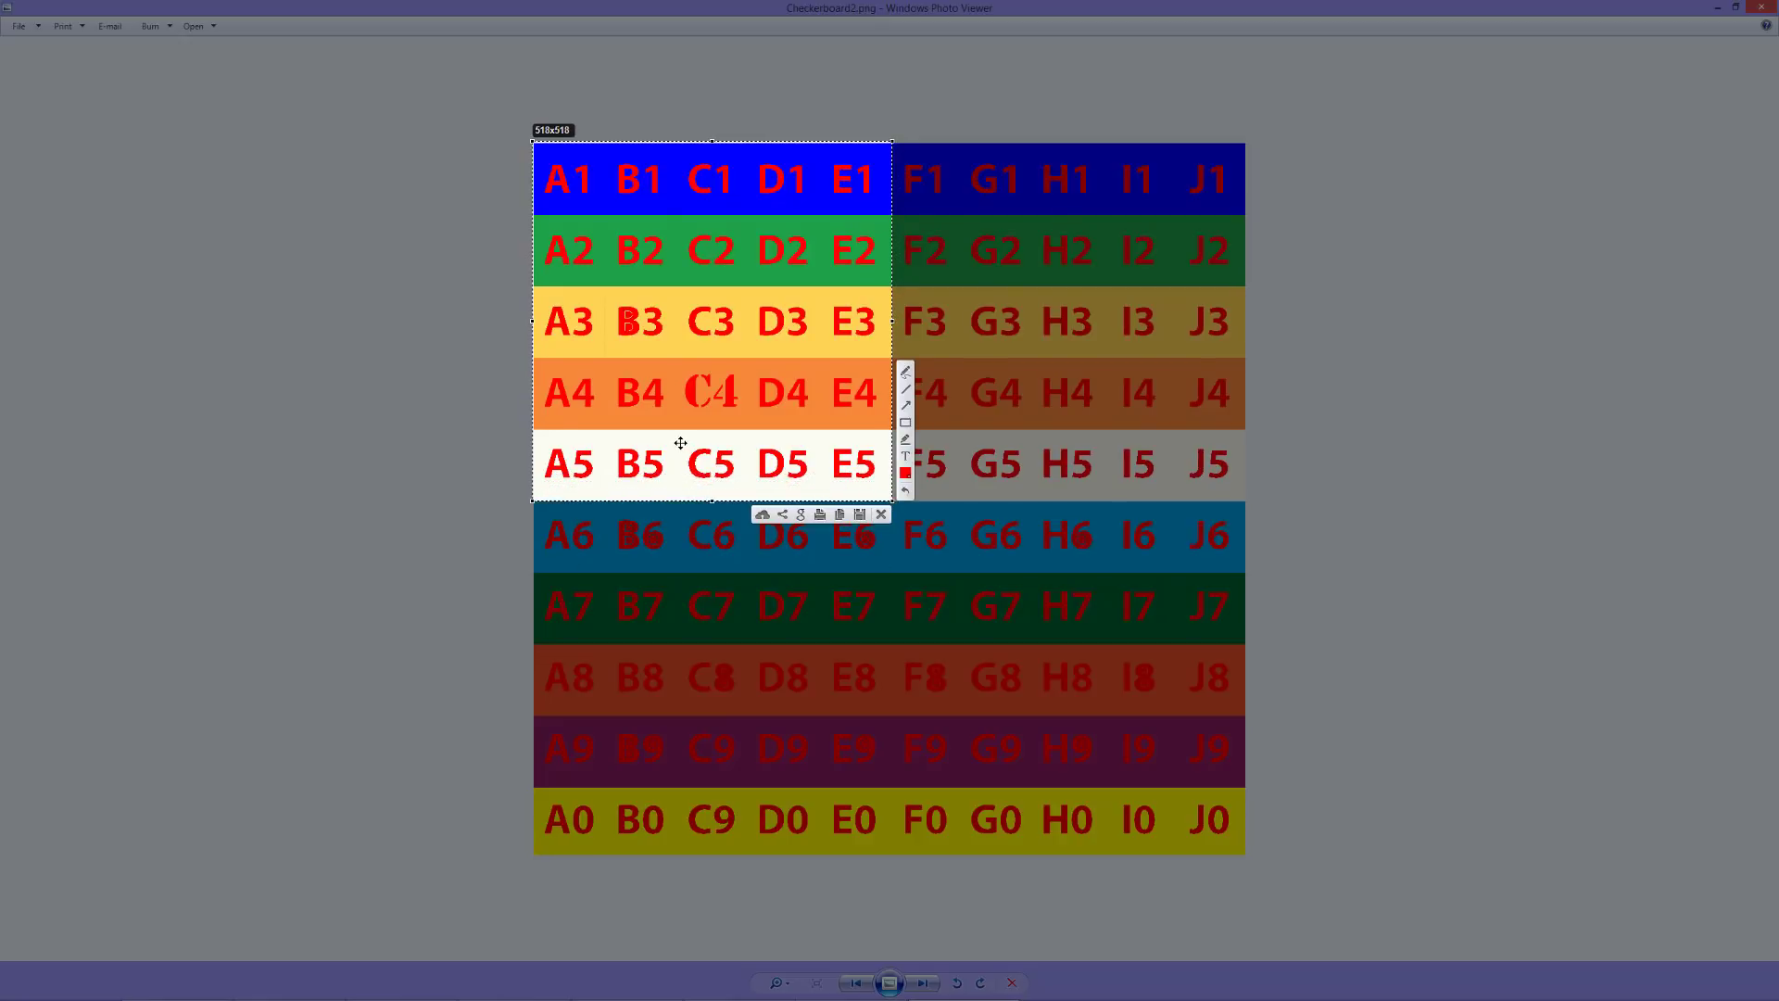
key("ctrl+c")
left_click(1770, 8)
- Back in the main graph, add a Height Sampler node and position it down-right
left_click(818, 989)
left_click(739, 987)
middle_click_drag(936, 600, 987, 587)
left_click_drag(412, 684, 1091, 726)
scroll(1031, 636, "down", 1)
left_click_drag(1014, 621, 1087, 771)
middle_click_drag(1142, 693, 1064, 619)
- Wire Height Atlas RGB into the Height Sampler's Atlas Input and preview its output
left_click(1009, 369)
double_click(1009, 370)
left_click_drag(820, 366, 942, 615)
left_click(990, 670)
middle_click_drag(988, 664, 1002, 620)
double_click(979, 651)
- Set the Height Sampler's X Amount to 8 and Position Random to 0.79
scroll(306, 366, "down", 1)
double_click(1618, 642)
type("8")
key("Return")
scroll(1548, 814, "down", 2)
scroll(1562, 866, "down", 8)
scroll(1553, 868, "down", 1)
double_click(1584, 870)
type("0.79")
key("Return")
- Add a Pile Layering node to the graph and connect Height Atlas RGB to it
scroll(222, 304, "up", 3)
scroll(239, 289, "down", 2)
scroll(243, 295, "down", 2)
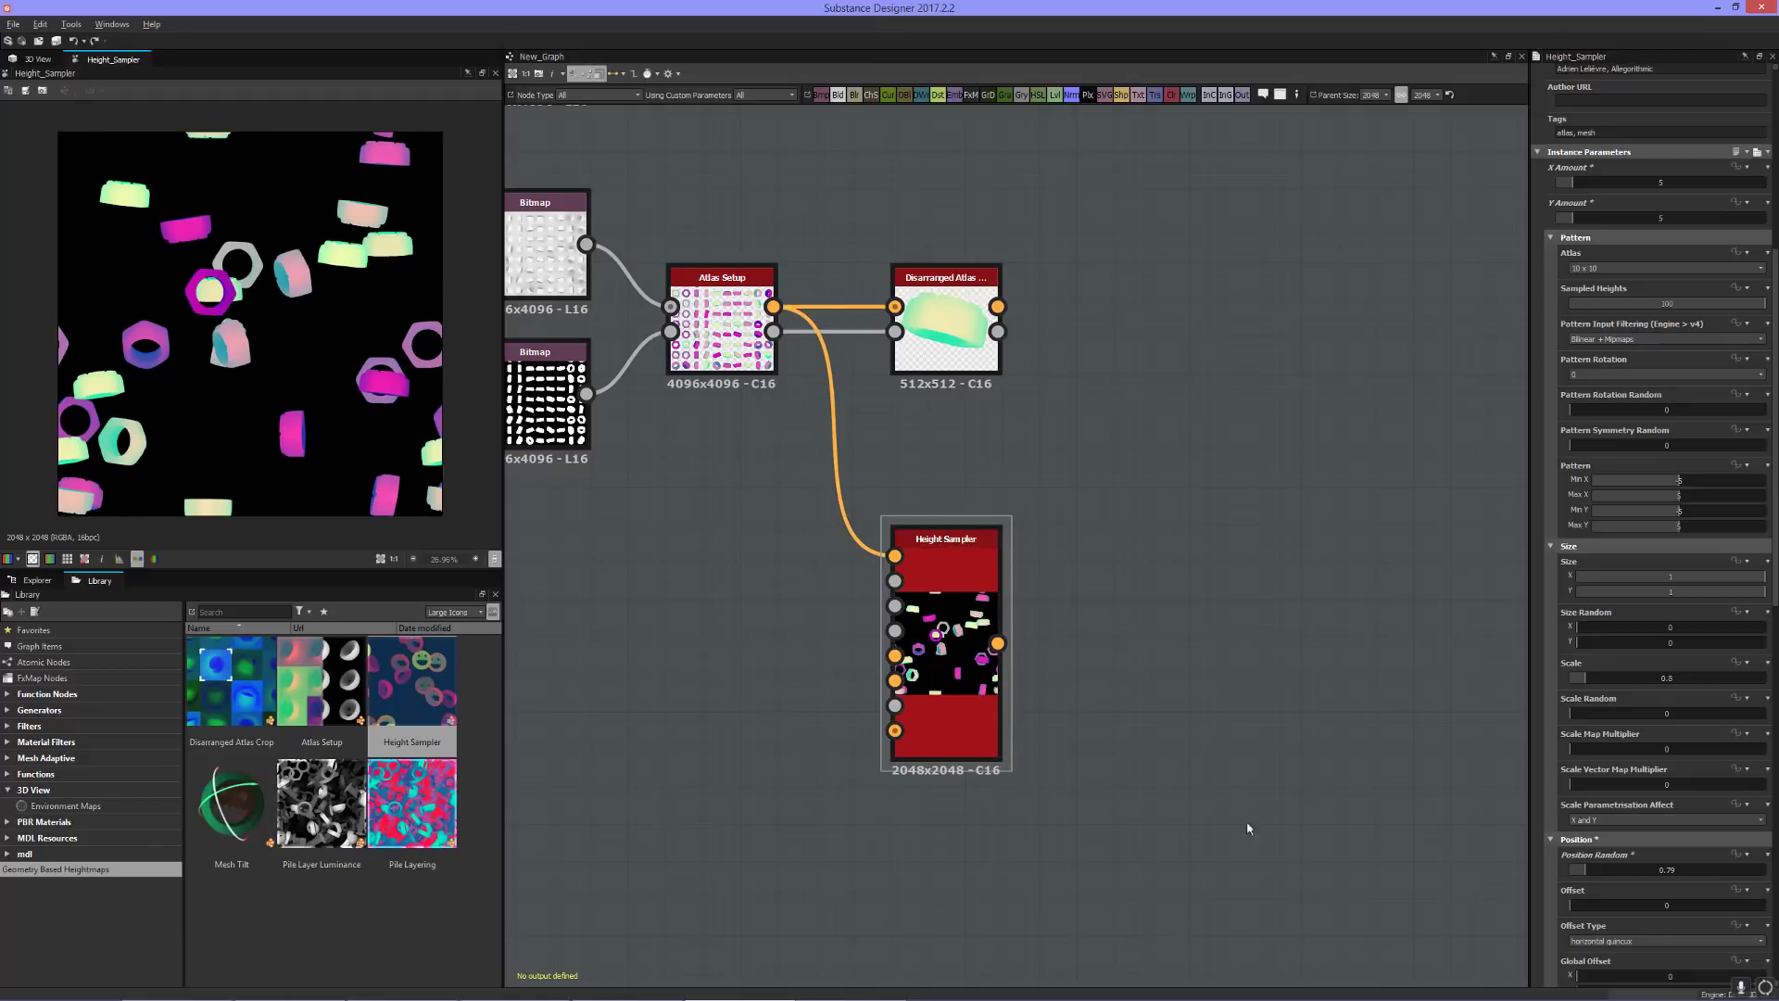
scroll(1565, 837, "down", 10)
scroll(1565, 837, "down", 3)
left_click_drag(435, 815, 664, 770)
key("ctrl+x")
key("ctrl+v")
left_click_drag(773, 307, 1119, 600)
- Set Pile Layering's X Amount and Y Amount both to 5
scroll(277, 391, "up", 1)
left_click(1686, 621)
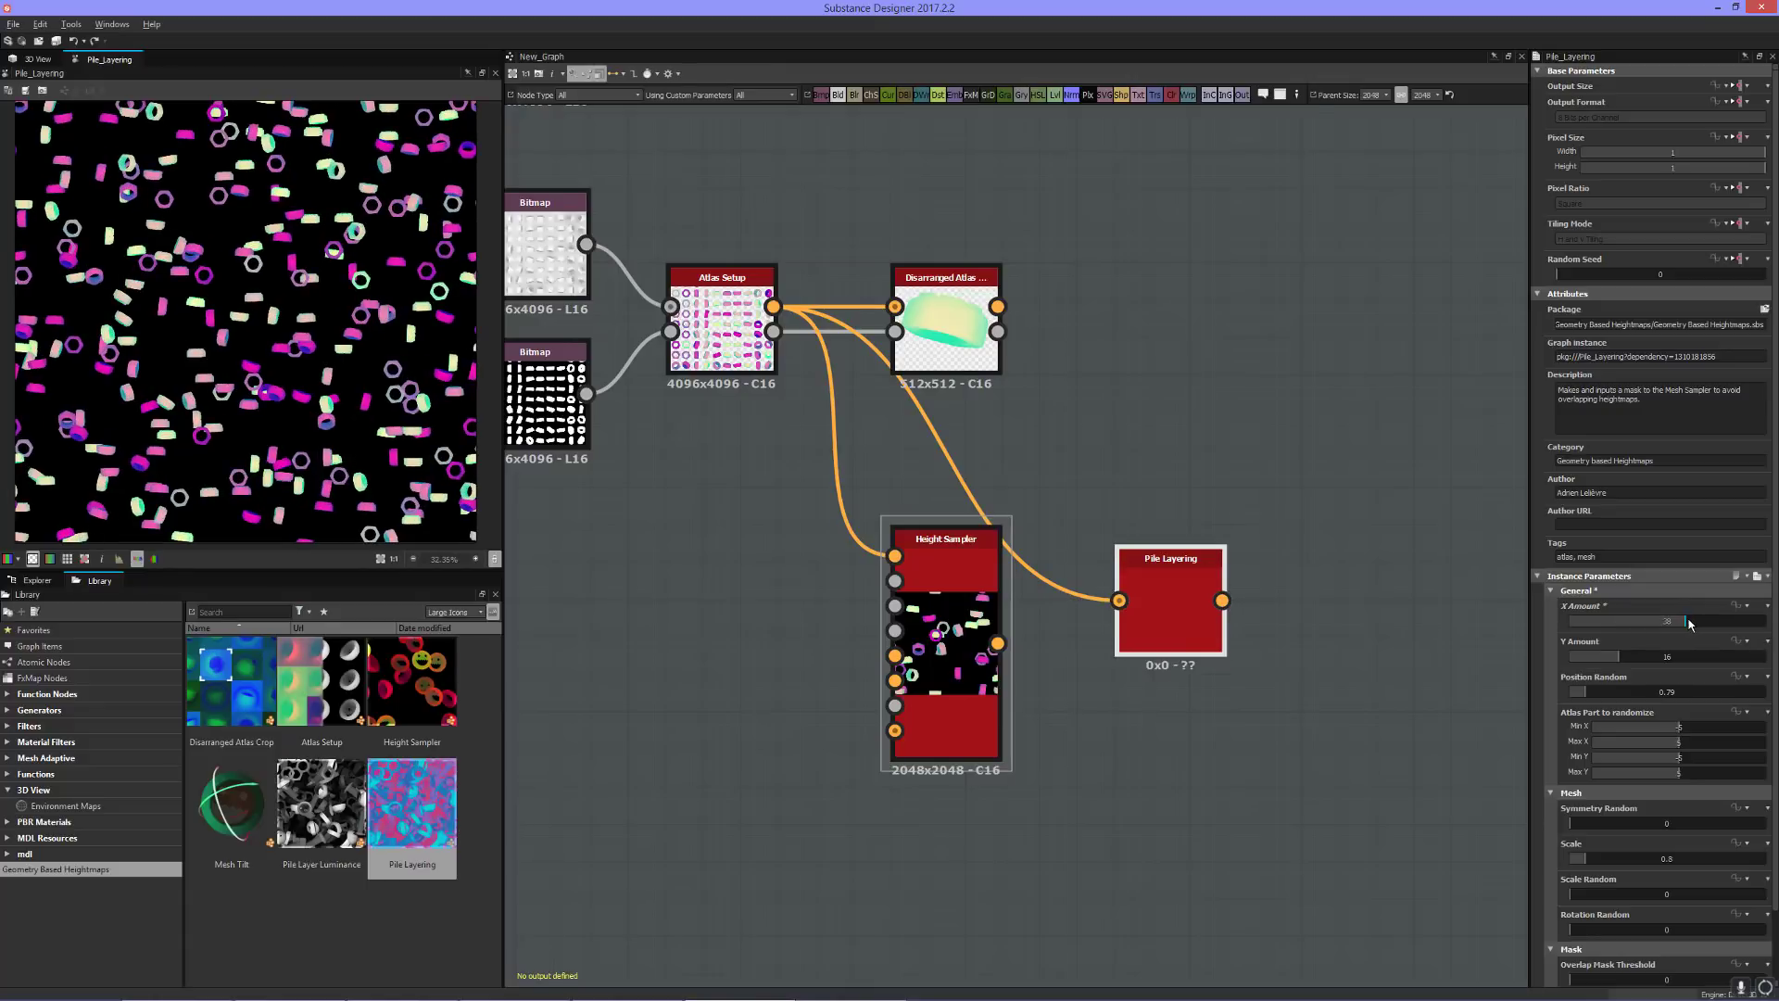
double_click(1663, 624)
type("5")
key("Tab")
type("5")
key("Tab")
- Set the Overlap Mask Threshold to 1
scroll(1570, 931, "down", 2)
scroll(1549, 885, "down", 1)
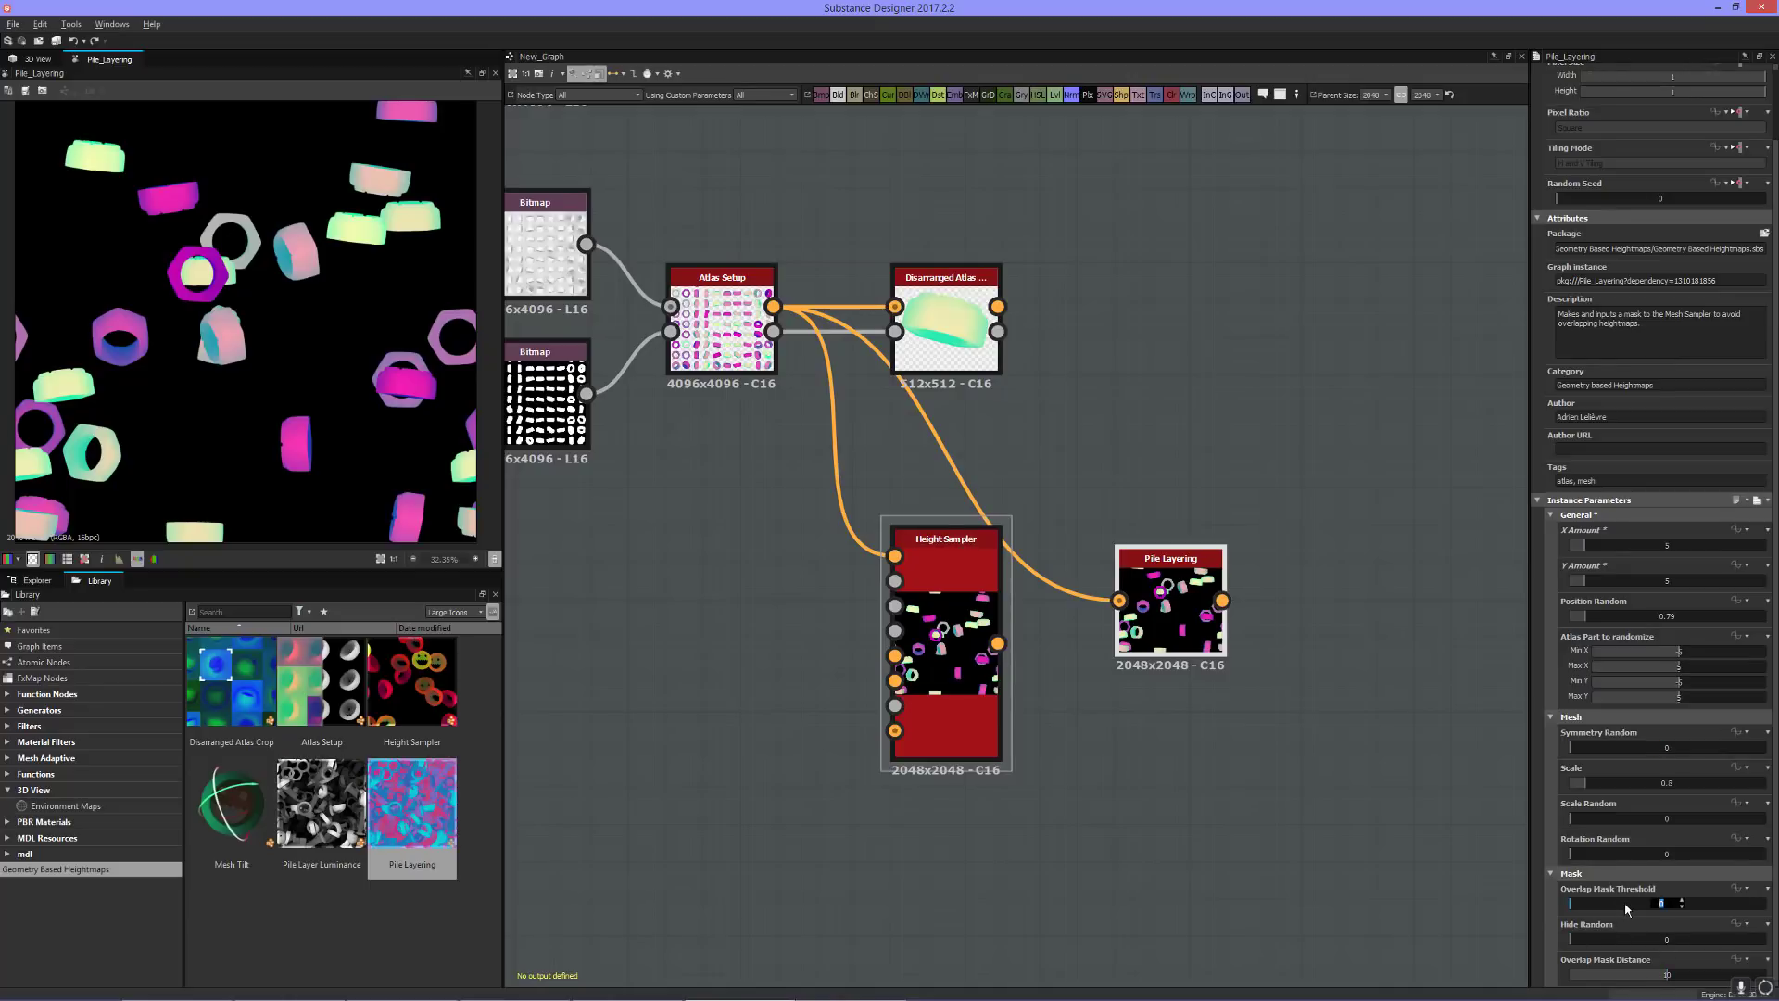
type("1")
key("Return")
double_click(1684, 903)
type("1")
key("Return")
scroll(97, 405, "up", 5)
scroll(130, 413, "down", 5)
- Restrict the 2D preview to the red channel only
left_click(17, 559)
left_click(29, 591)
left_click(17, 559)
left_click(25, 607)
scroll(92, 423, "up", 3)
scroll(93, 407, "down", 5)
- Add a Pile Layer Luminance node, feed it Pile Layering's output, and preview it in full colour
left_click_drag(321, 802, 1149, 815)
double_click(1200, 577)
left_click(17, 559)
left_click(27, 575)
left_click_drag(1032, 546, 1203, 589)
double_click(1203, 589)
- Nudge Luminosity and inspect the output in the blue-only, then red-only channel views
mouse_move(1656, 680)
left_mouse_down()
mouse_move(1673, 681)
mouse_move(1643, 677)
left_mouse_up()
left_click(18, 560)
left_click(18, 583)
left_click(18, 559)
left_click(16, 598)
left_click(19, 560)
left_click(18, 583)
left_click(18, 560)
left_click(19, 611)
- Try Luminosity -0.23 and Contrast about 0.07, then undo both back to about zero
left_click_drag(1636, 685, 1660, 678)
left_click(1647, 641)
left_click_drag(1637, 647, 1669, 646)
key("ctrl+z")
key("ctrl+z")
middle_click_drag(1203, 632, 1262, 641)
- Add a Mesh Tilt node and move it up beside the four Bitmap nodes
left_click_drag(232, 802, 774, 838)
middle_click_drag(812, 809, 1117, 796)
scroll(1044, 815, "down", 2)
middle_click_drag(1022, 765, 1018, 850)
left_click_drag(1019, 890, 1069, 278)
- Duplicate Atlas Setup and wire the top two Bitmaps into its Height Atlas and Alpha Atlas
left_click(920, 537)
key("ctrl+shift+d")
left_click(924, 252)
scroll(831, 218, "up", 4)
left_click_drag(769, 264, 890, 331)
left_click_drag(769, 480, 933, 391)
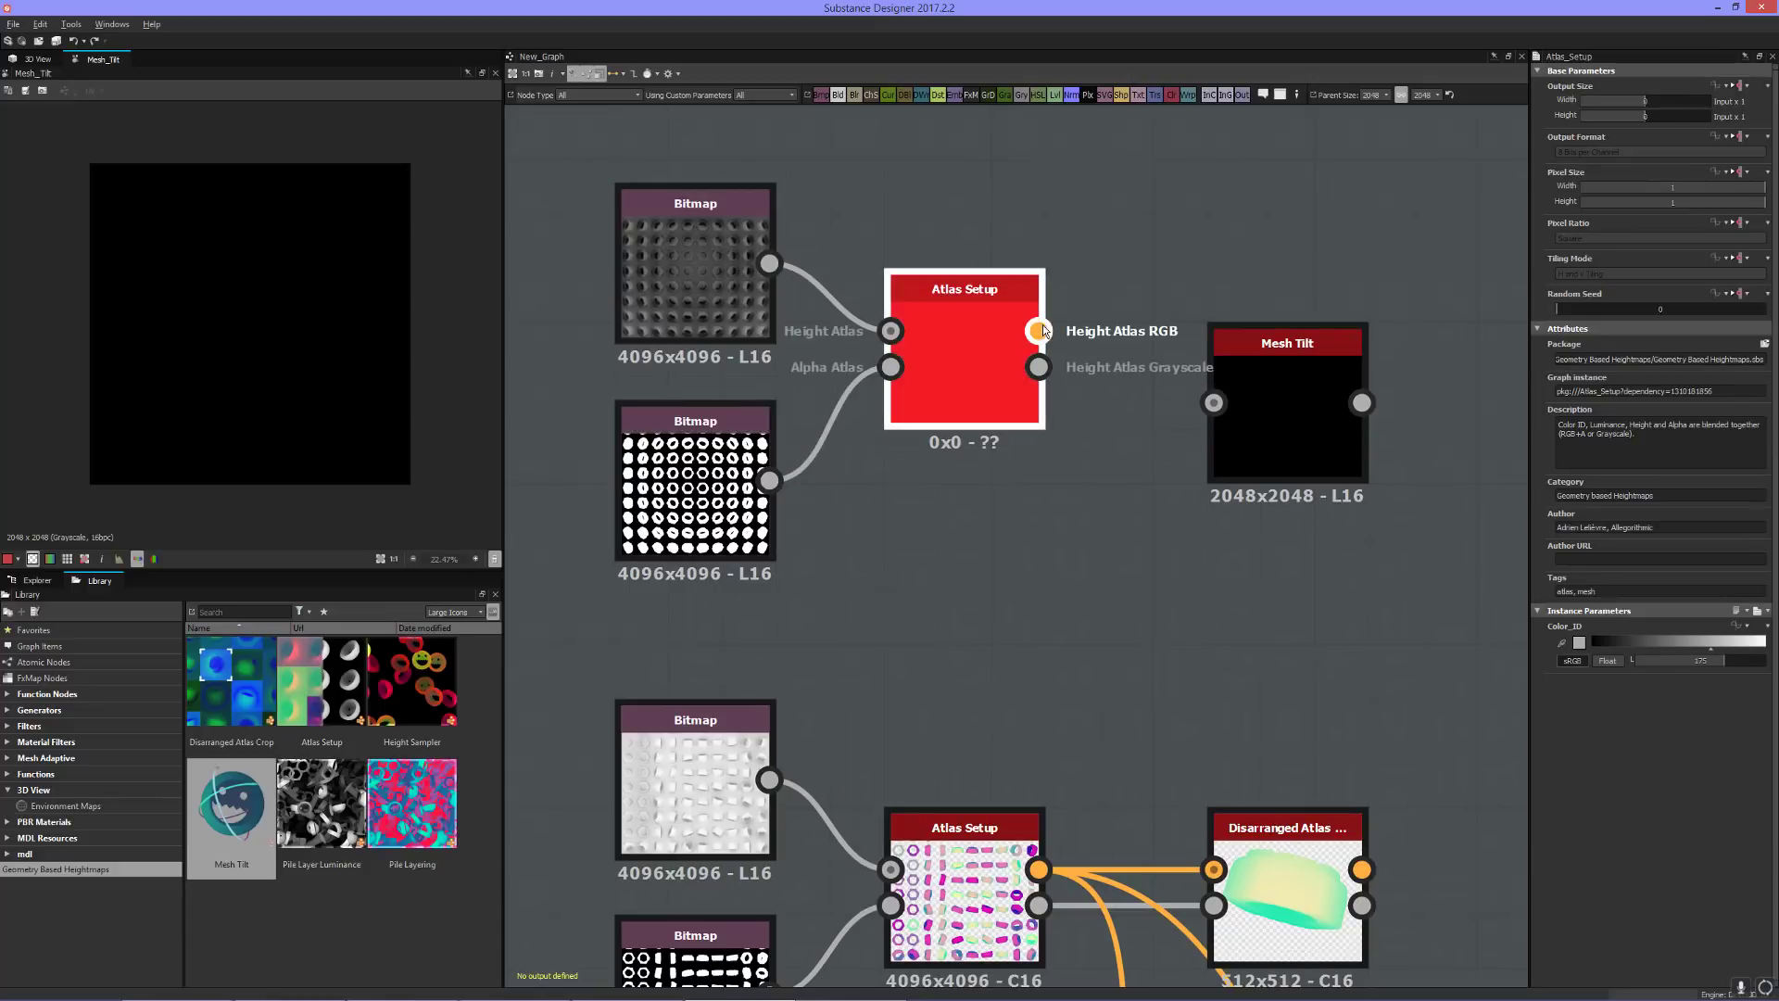
- Preview the new atlas outputs and feed Height Atlas Grayscale into Mesh Tilt
double_click(1038, 331)
double_click(1041, 367)
middle_click_drag(1040, 368, 932, 375)
left_click_drag(929, 374, 1104, 410)
double_click(1189, 452)
- Set Mesh Tilt's Output Size to -3 and drag to tilt the bolt in the preview
double_click(1657, 104)
type("-3")
key("Tab")
scroll(242, 318, "up", 5)
scroll(238, 319, "up", 3)
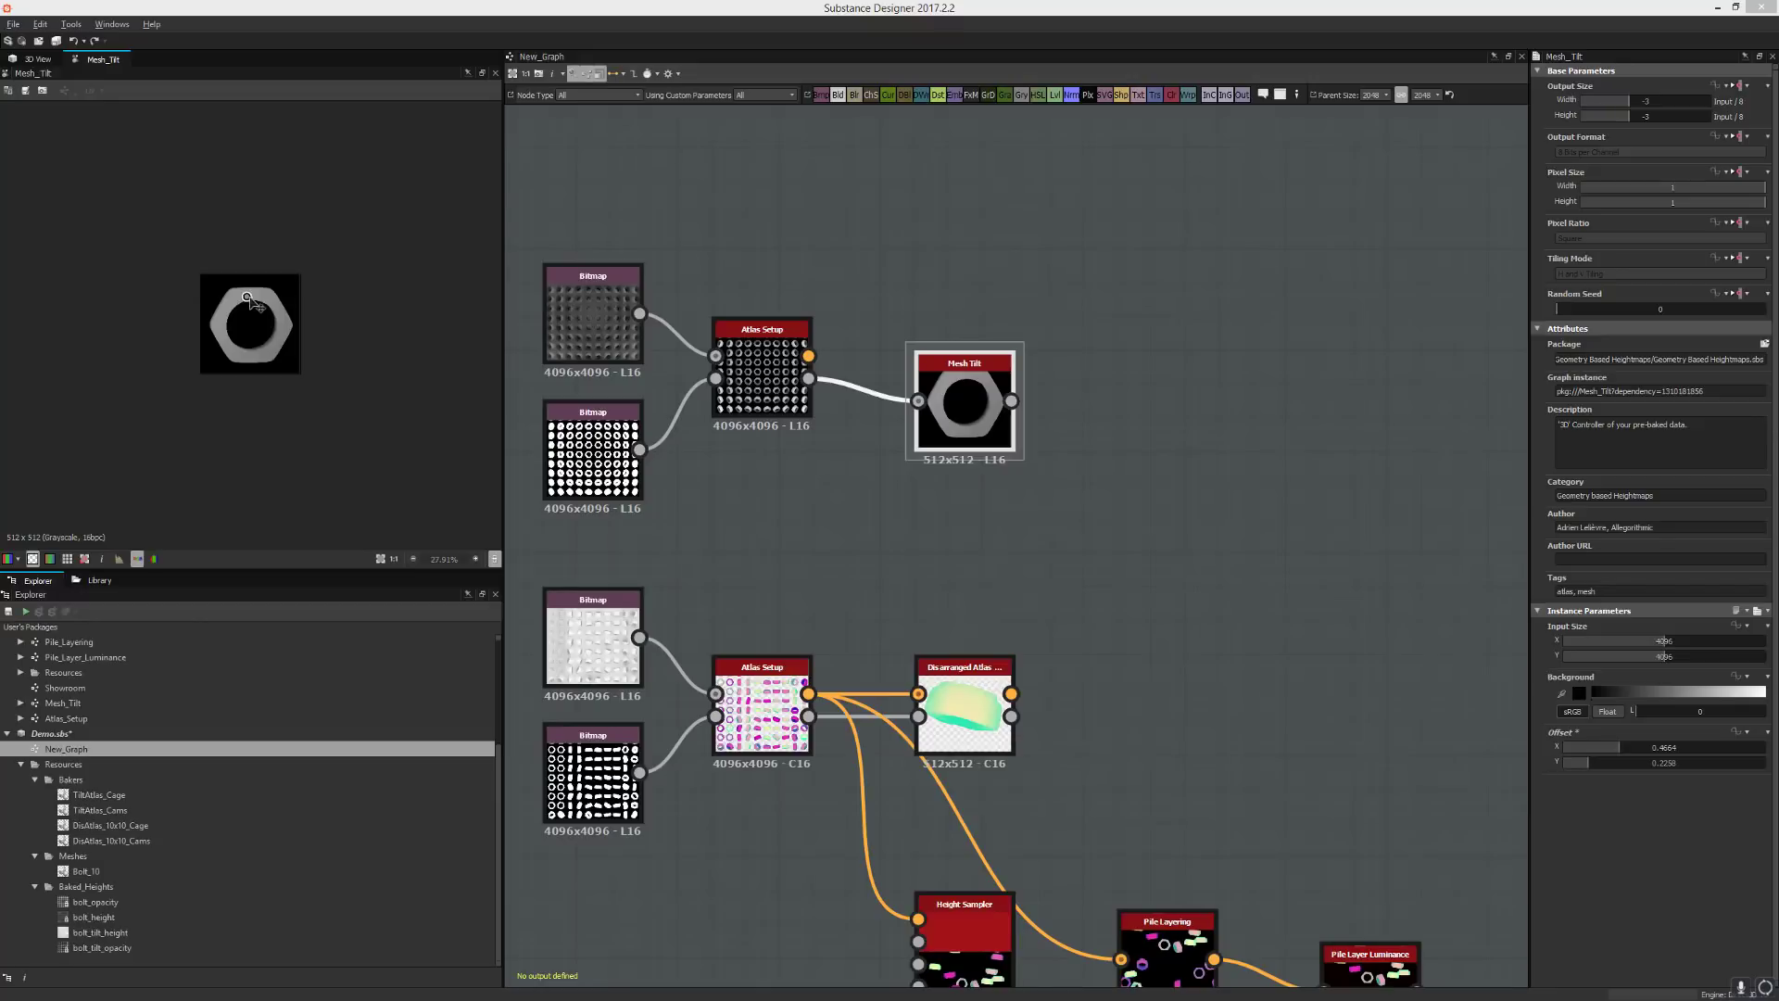
left_click(249, 298)
left_click_drag(470, 443, 258, 321)
- Preview SS.png from the Prototype folder in the image viewer, then close it
left_click(1736, 971)
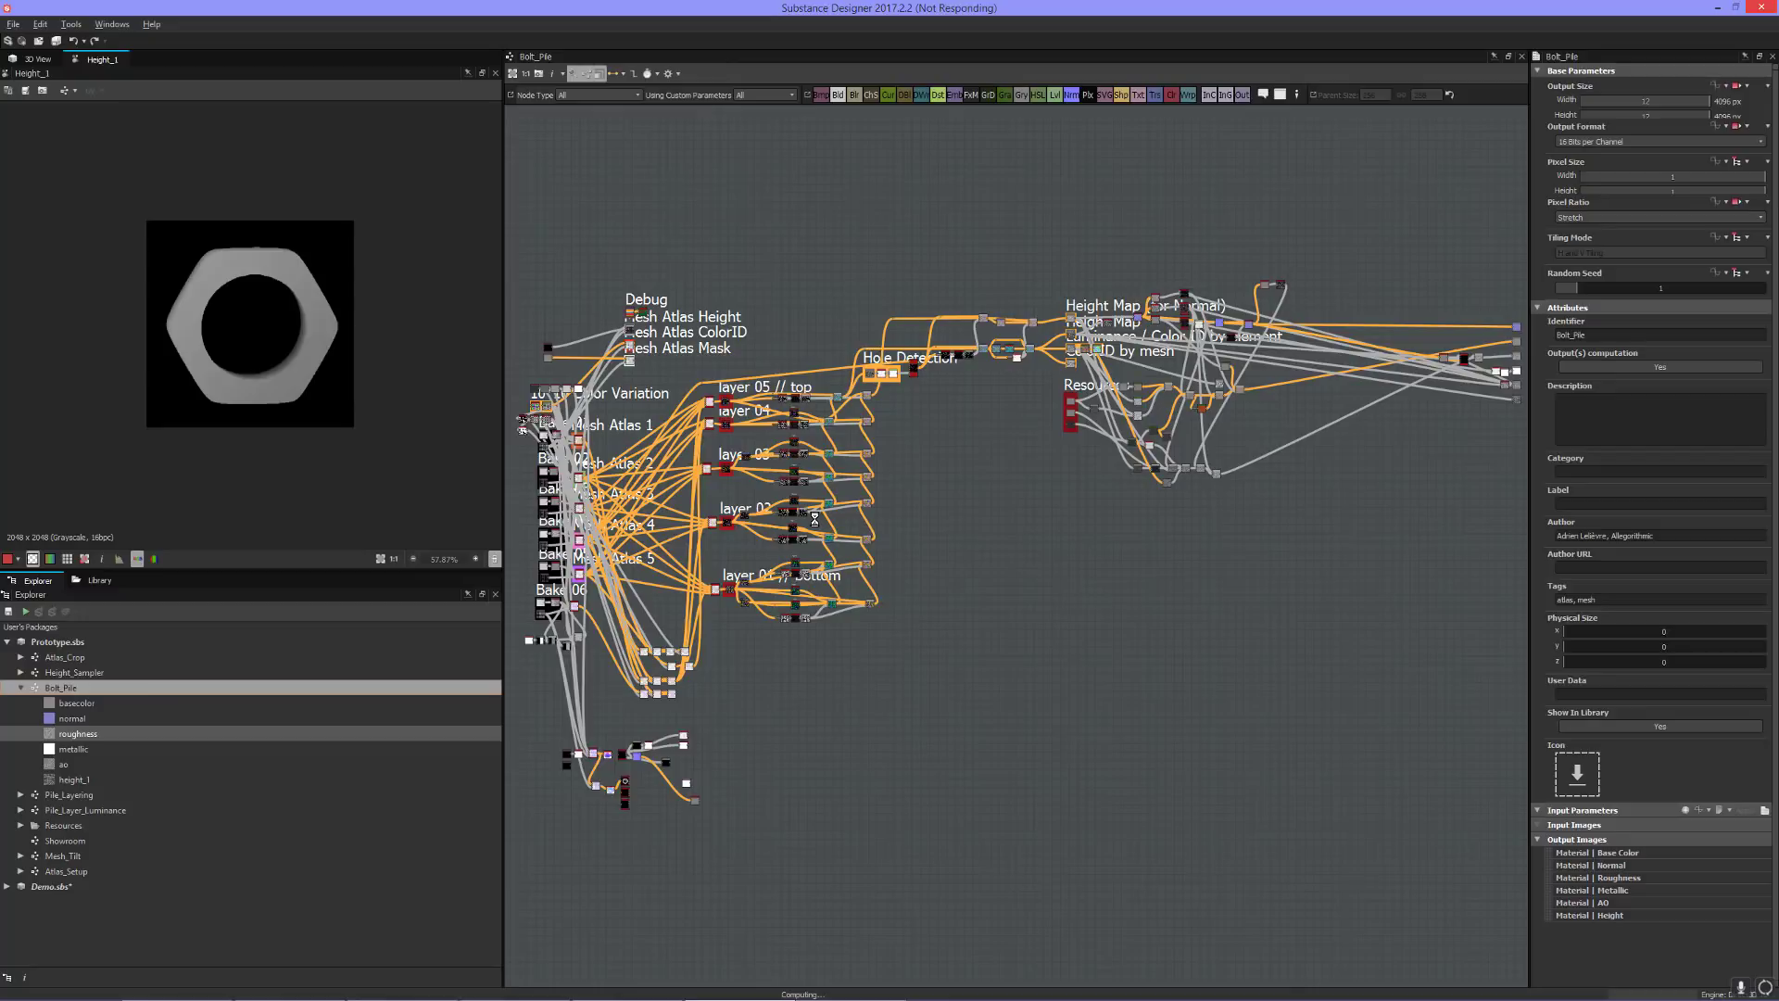
left_click(408, 986)
left_click(1040, 571)
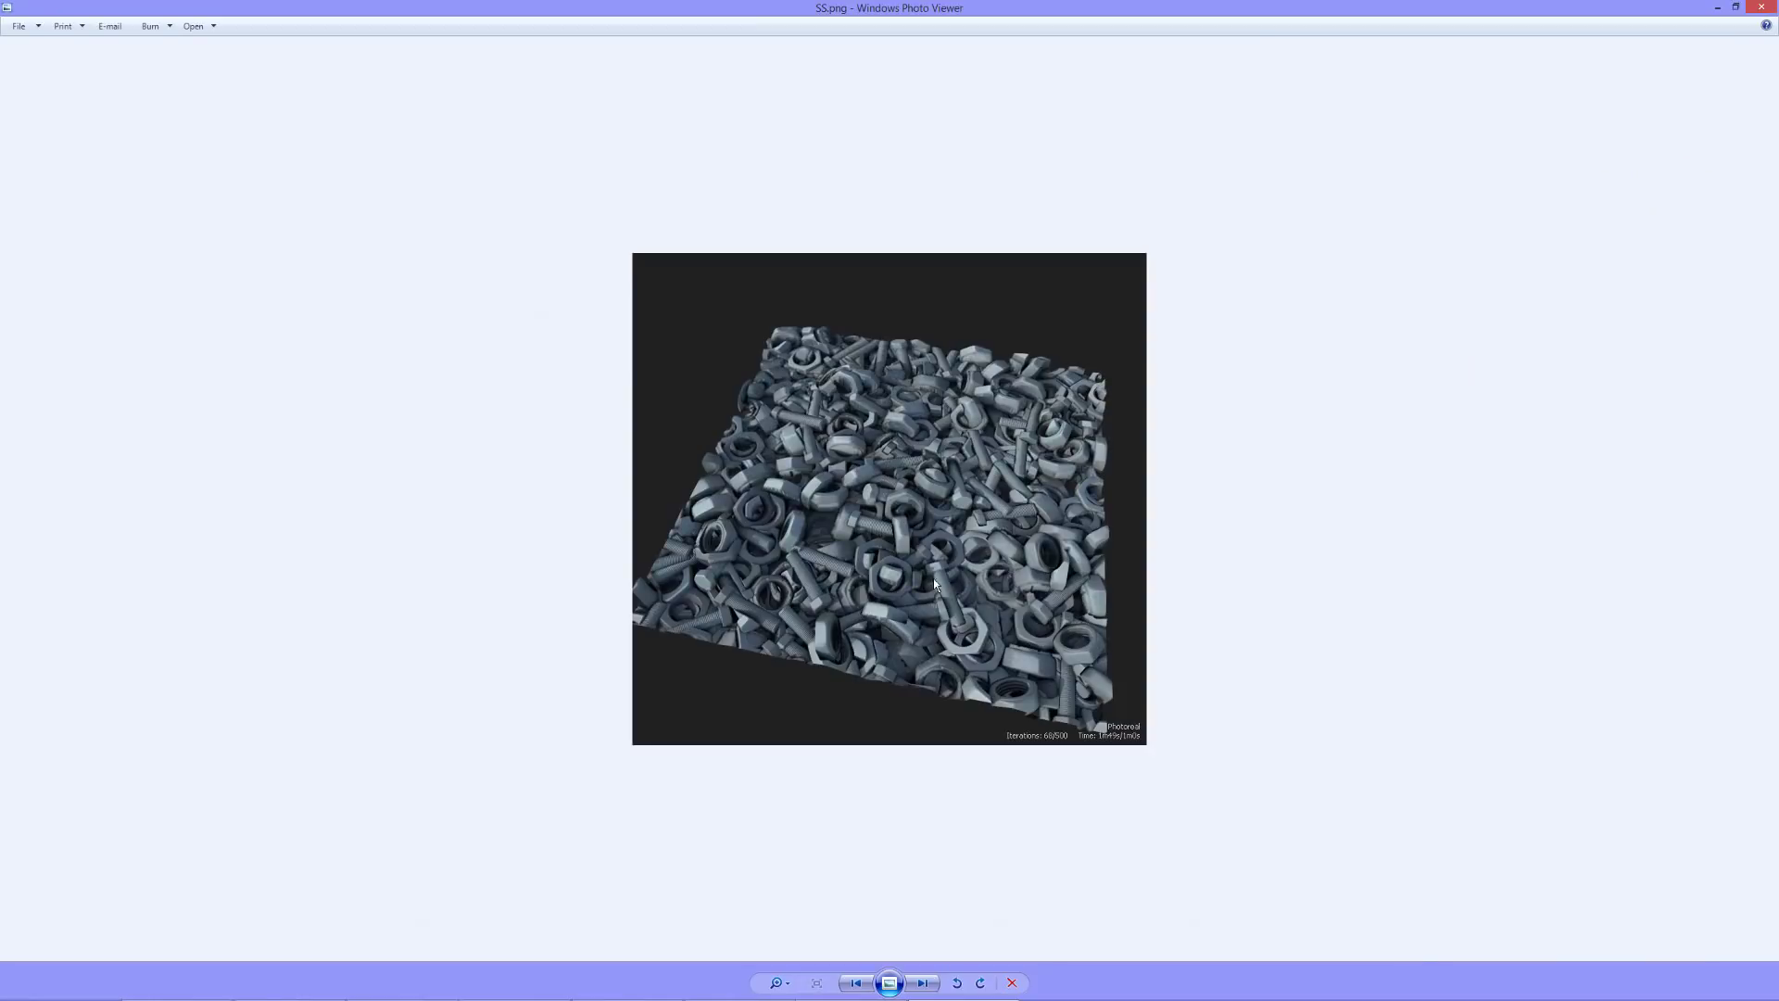
scroll(750, 516, "up", 5)
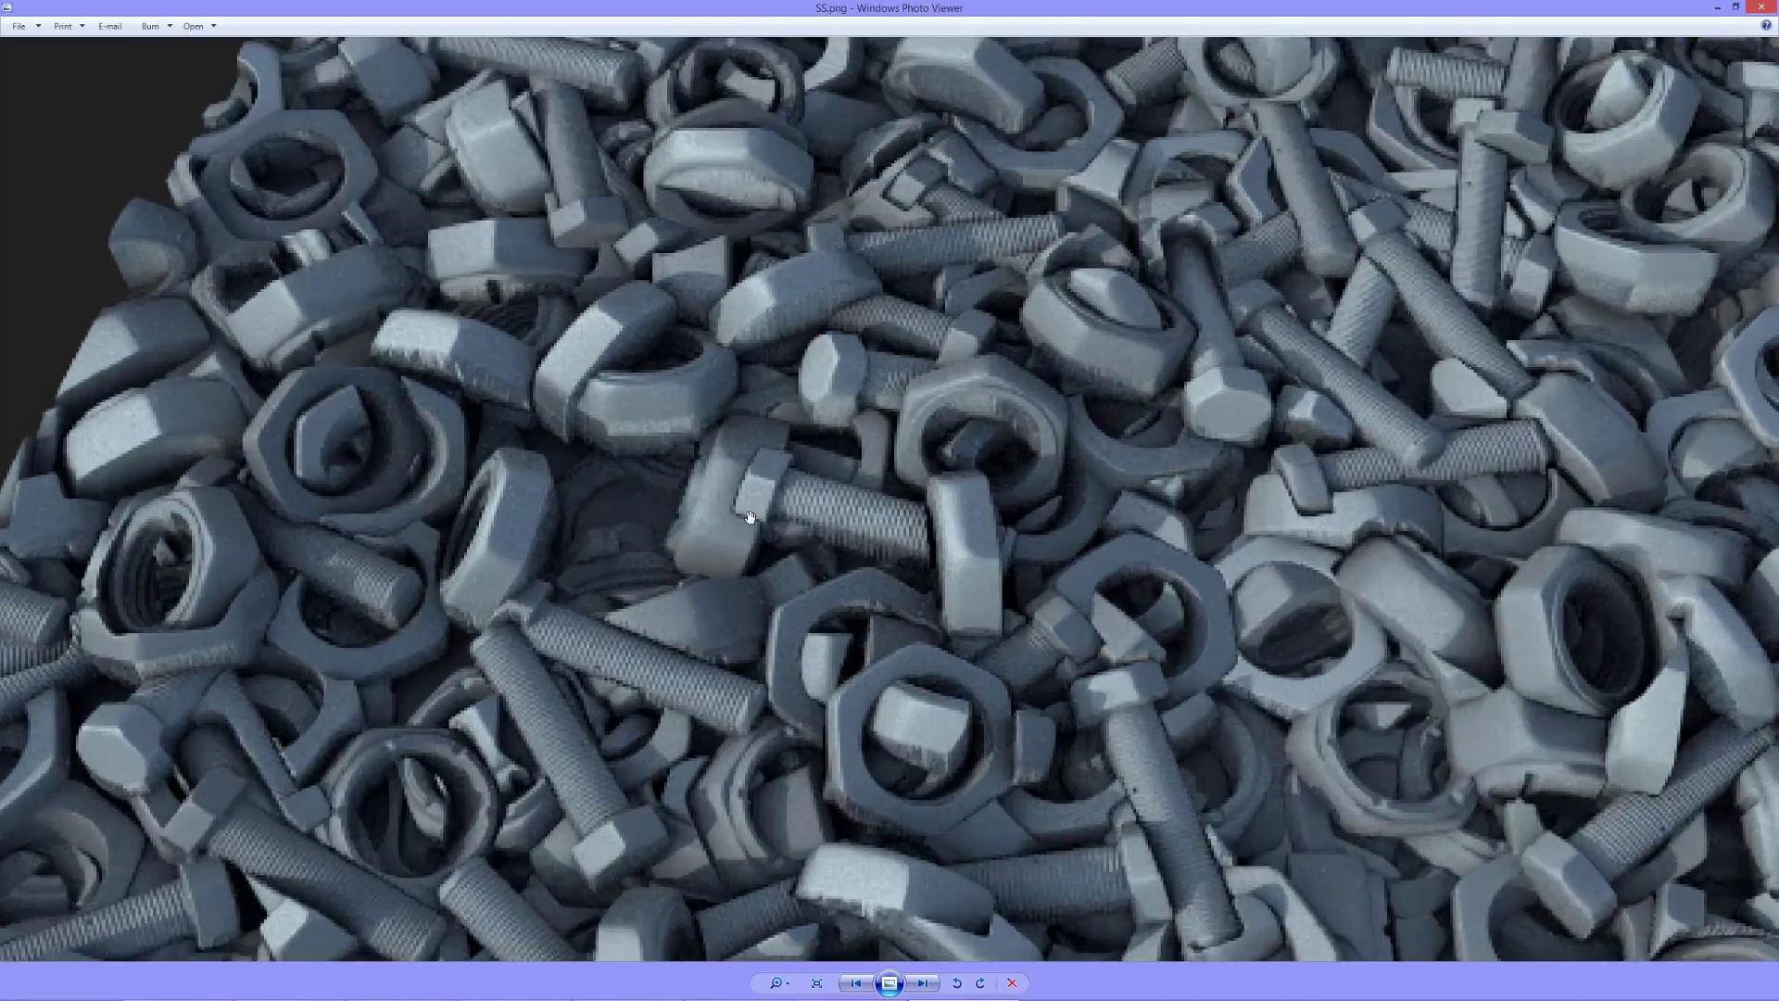
scroll(751, 516, "down", 5)
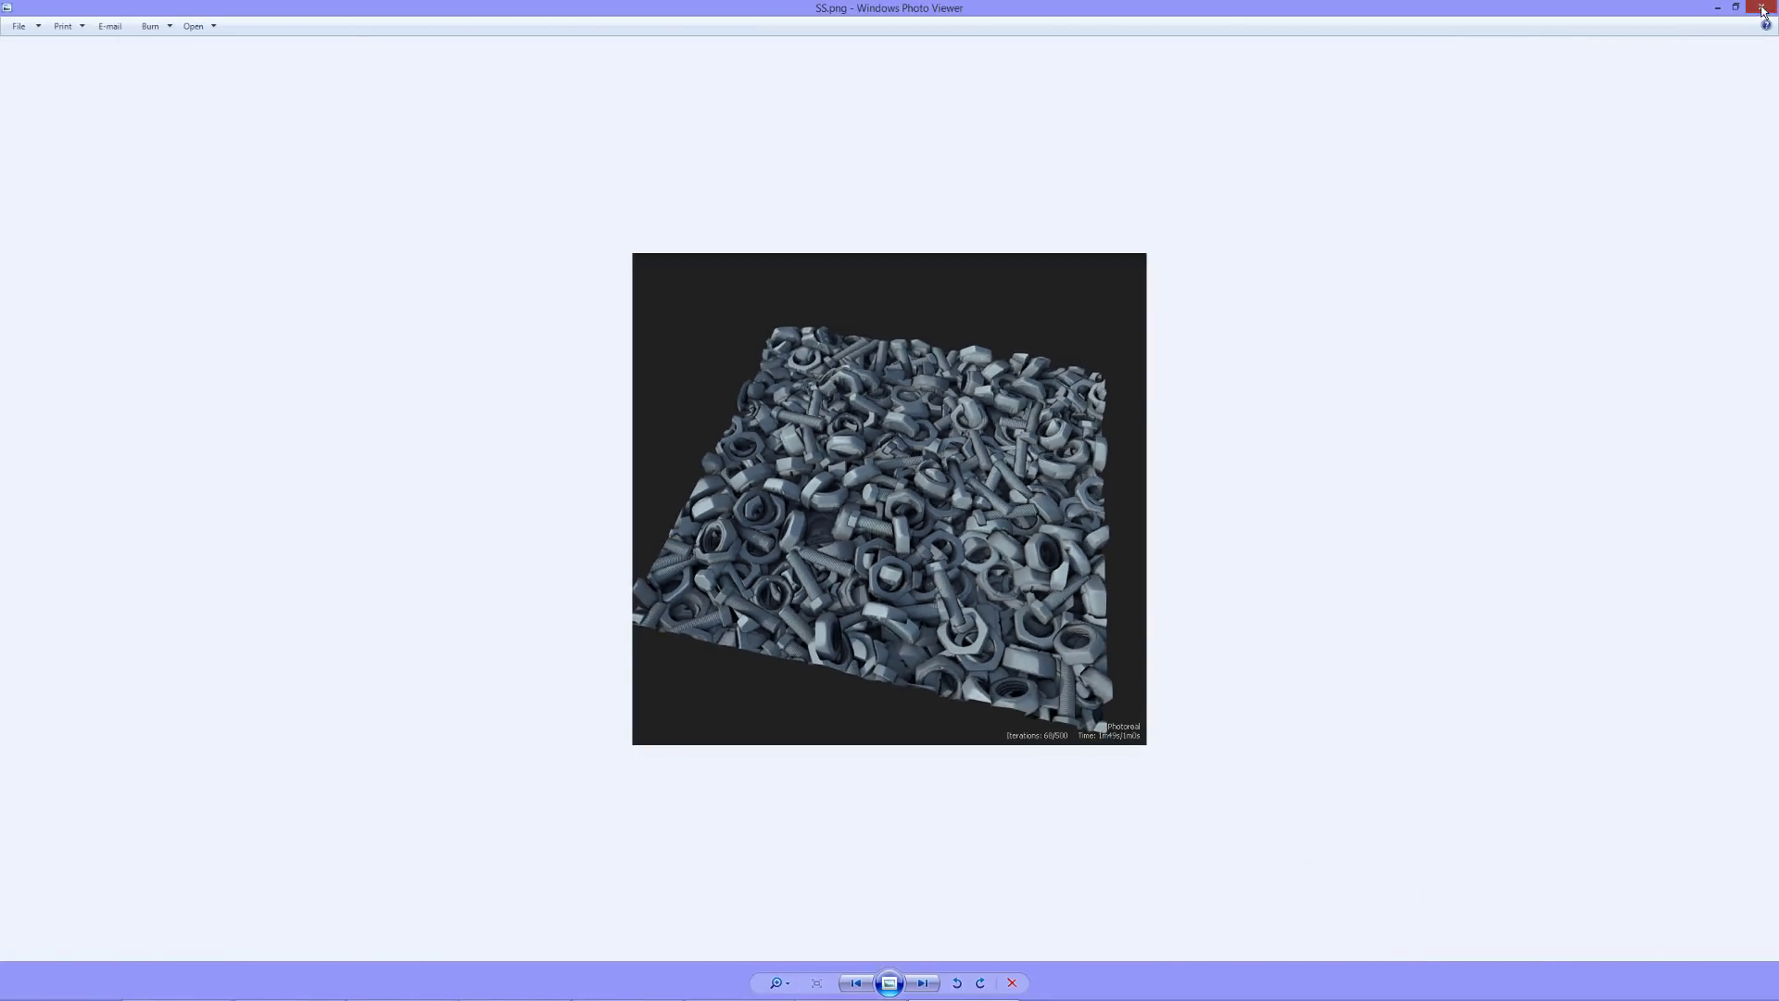
left_click(1762, 9)
- Return to Substance Designer, dismiss the bake dialog and bring the Bolt_Pile graph forward
left_click(847, 993)
left_click(740, 986)
left_click(739, 986)
scroll(808, 613, "up", 5)
middle_click_drag(945, 629, 948, 641)
scroll(864, 642, "down", 1)
scroll(864, 642, "up", 3)
- Pan across the Bolt_Pile graph to show the Height Map outputs and Curvature nodes
scroll(286, 308, "up", 5)
scroll(306, 428, "down", 10)
middle_click_drag(1175, 242, 910, 521)
middle_click_drag(1081, 544, 685, 628)
scroll(1091, 494, "up", 5)
middle_click_drag(1092, 494, 814, 506)
- Show the Height to Normal node's 2048x2048 normal map in the 2D view
left_click(1312, 456)
double_click(1312, 456)
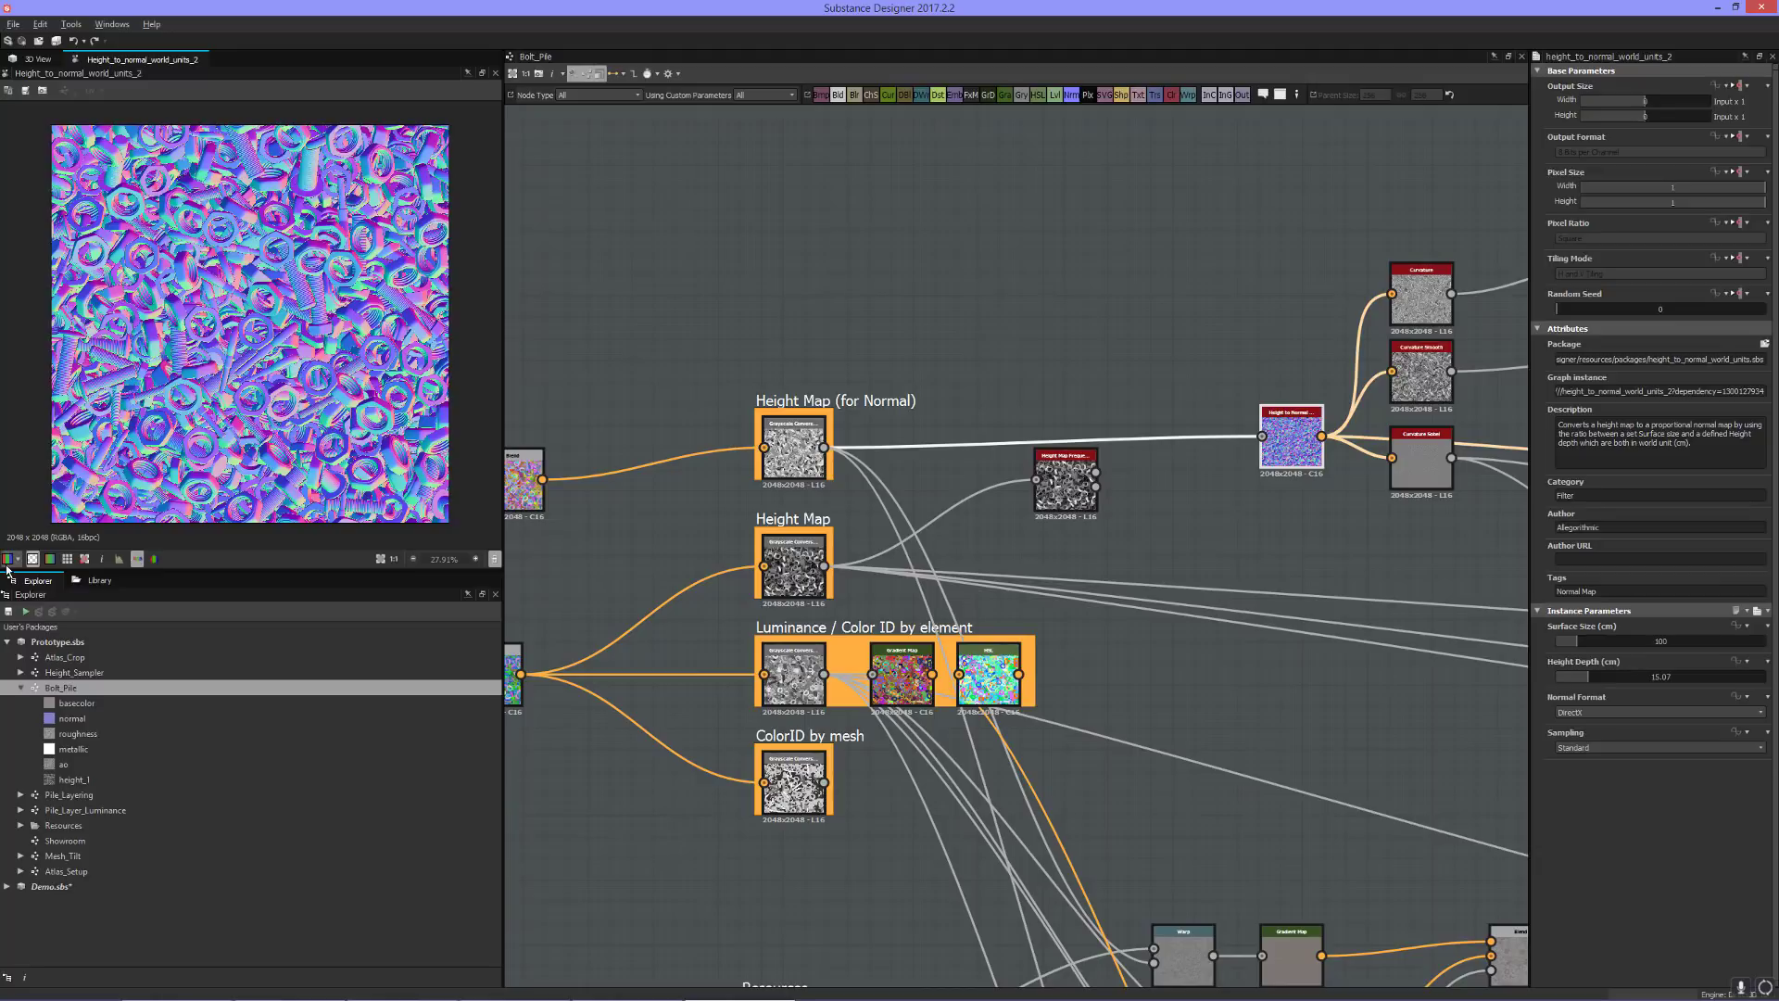